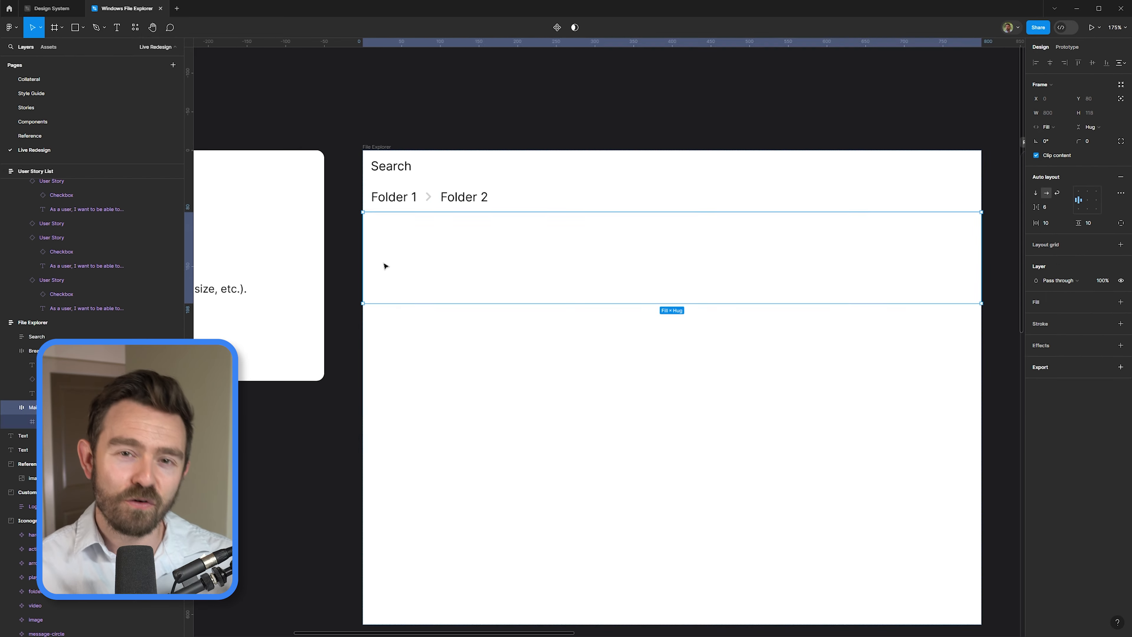
Set the horizontal and vertical auto layout padding of the frame below the breadcrumbs to 0.
left_click(1054, 224)
type("0")
key("Tab")
type("0")
key("Return")
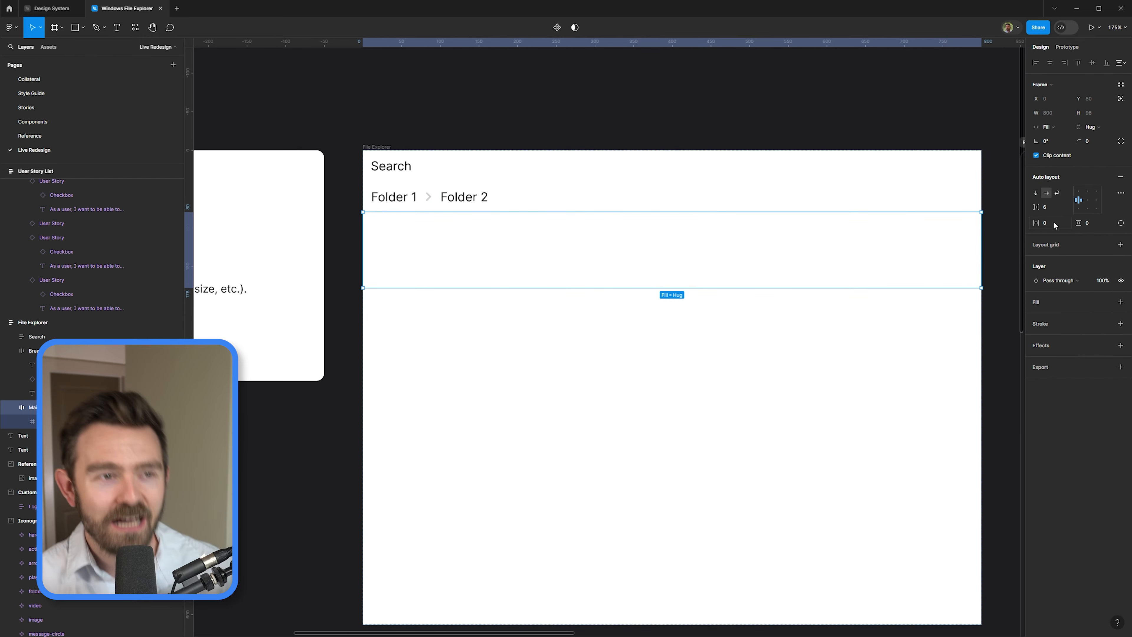
Duplicate the frame nested inside the content area and select the Item 1 to Item 6 column.
left_click(67, 422)
key("ctrl+d")
left_click(35, 422)
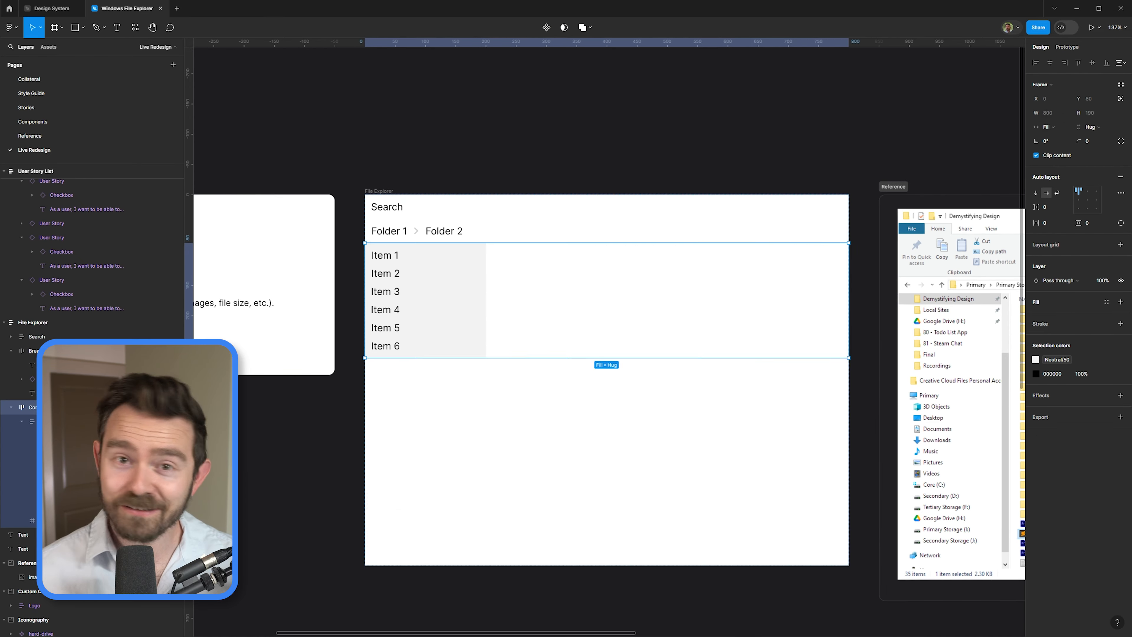
left_click(456, 274)
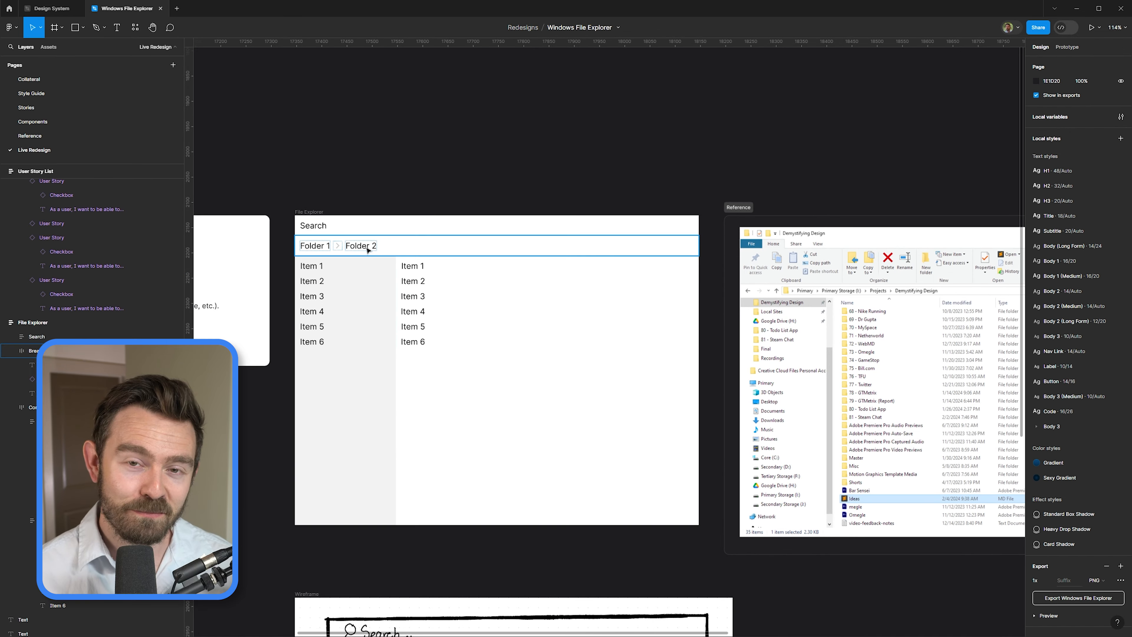
Move the Folder 1 > Folder 2 breadcrumb row above the Search row.
left_click_drag(366, 245, 368, 224)
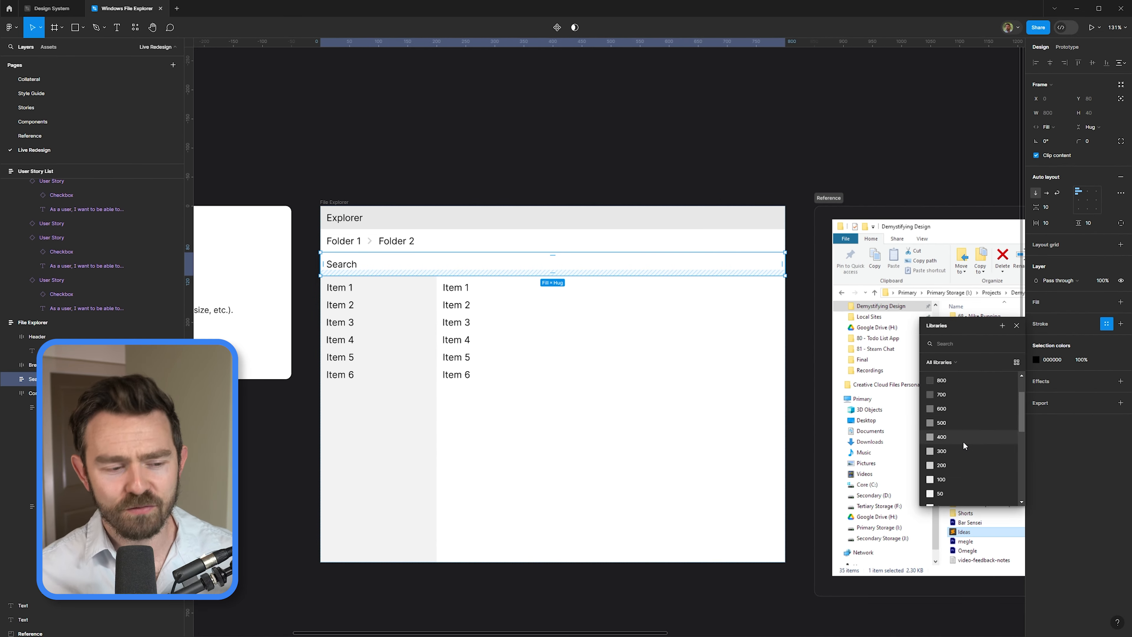
key("Escape")
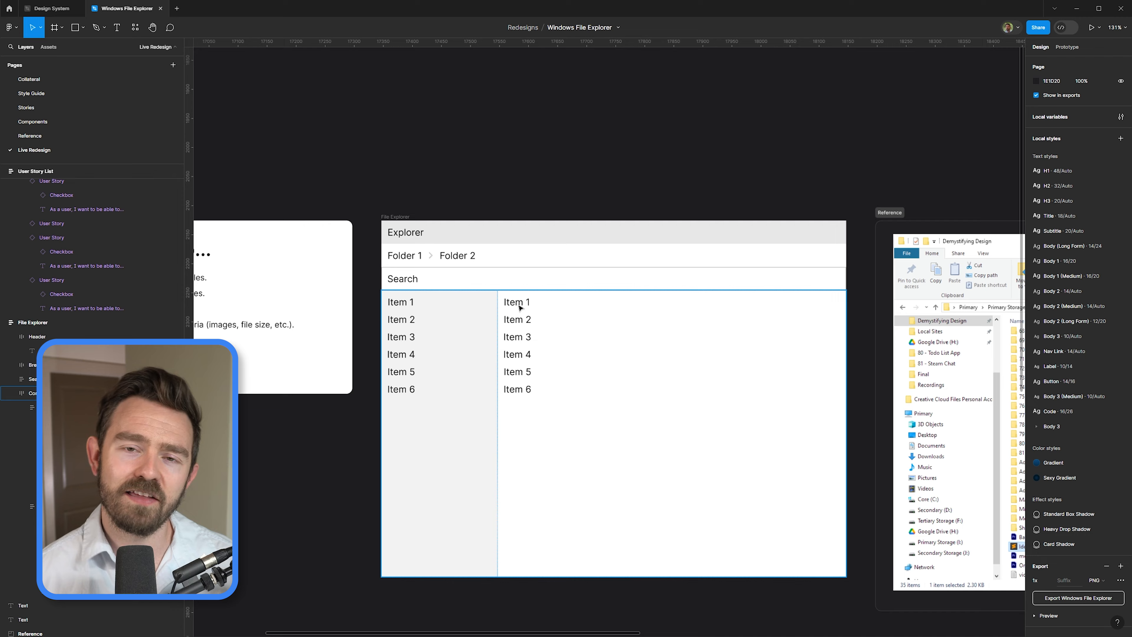
Add auto layout to the small frame beside the File Explorer title and open the header's horizontal padding for editing.
type("er")
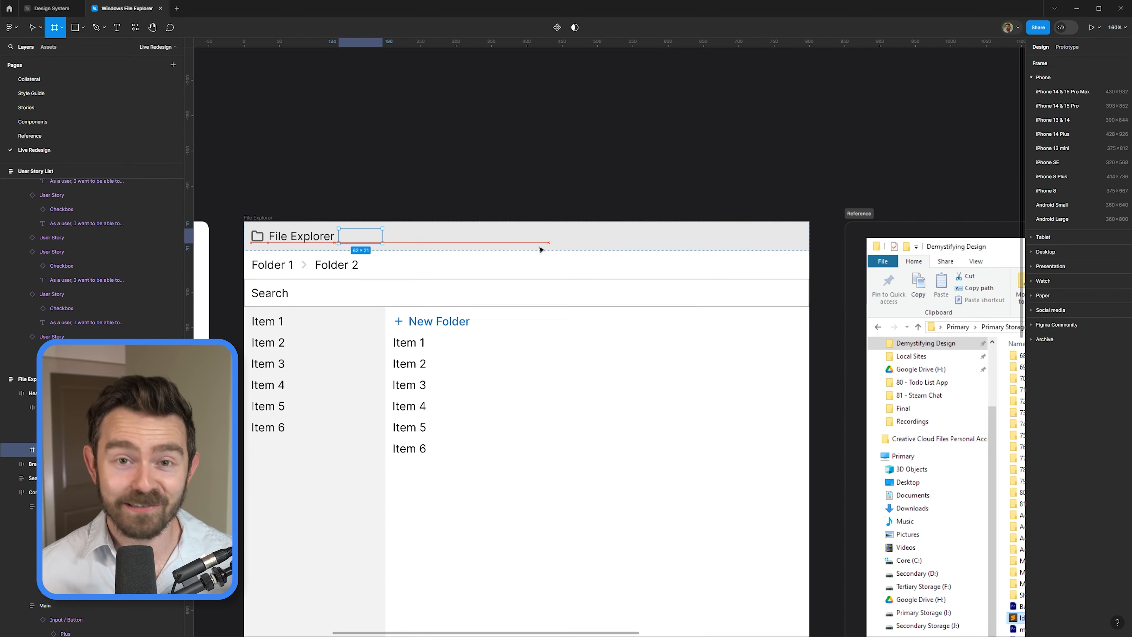
key("shift+a")
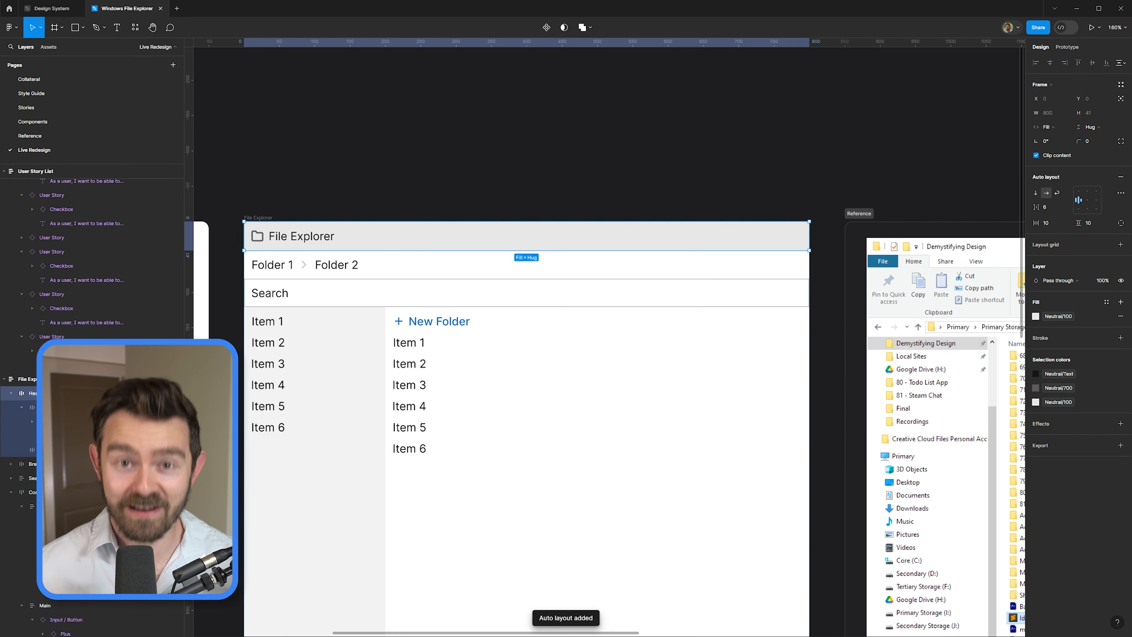
left_click(1060, 225)
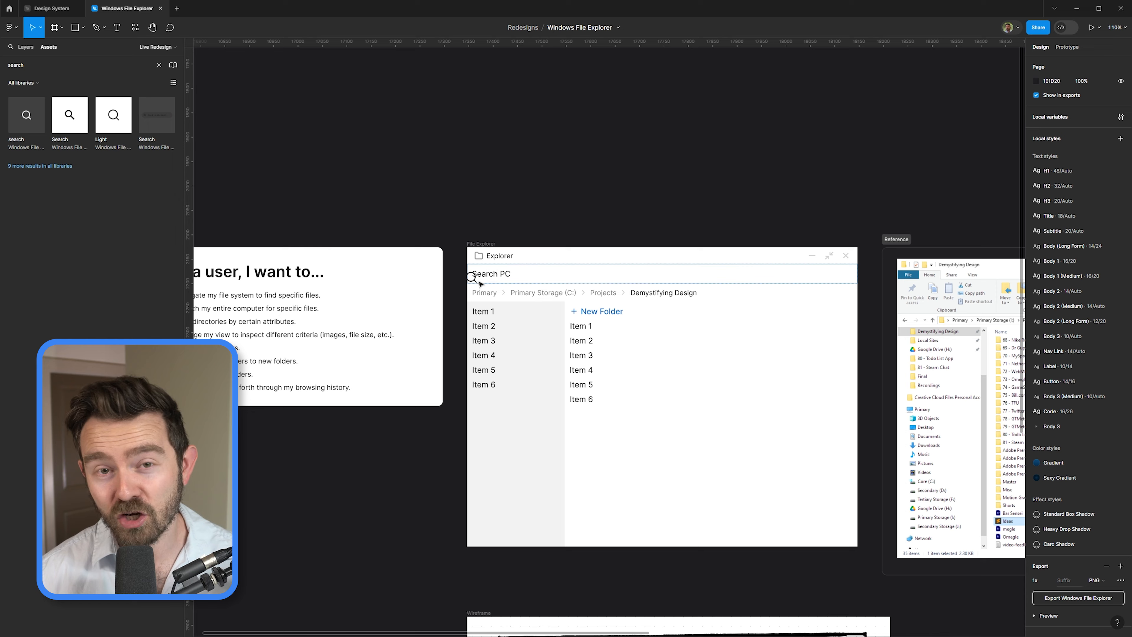
Place the search icon before the "Search PC" text in the search row and recolor it with a light grey library color.
left_click_drag(480, 284, 480, 283)
scroll(490, 278, "up", 5)
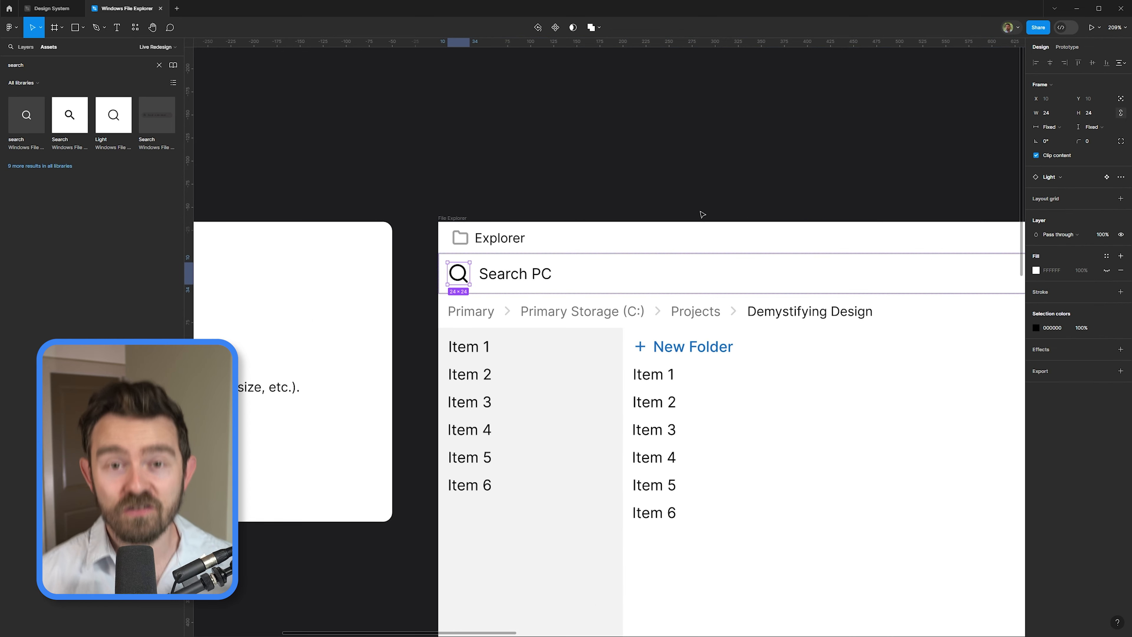
scroll(689, 218, "down", 2)
left_click(1107, 328)
left_click(952, 485)
Recolor the "Search PC" placeholder text with a light grey library color.
left_click(435, 257)
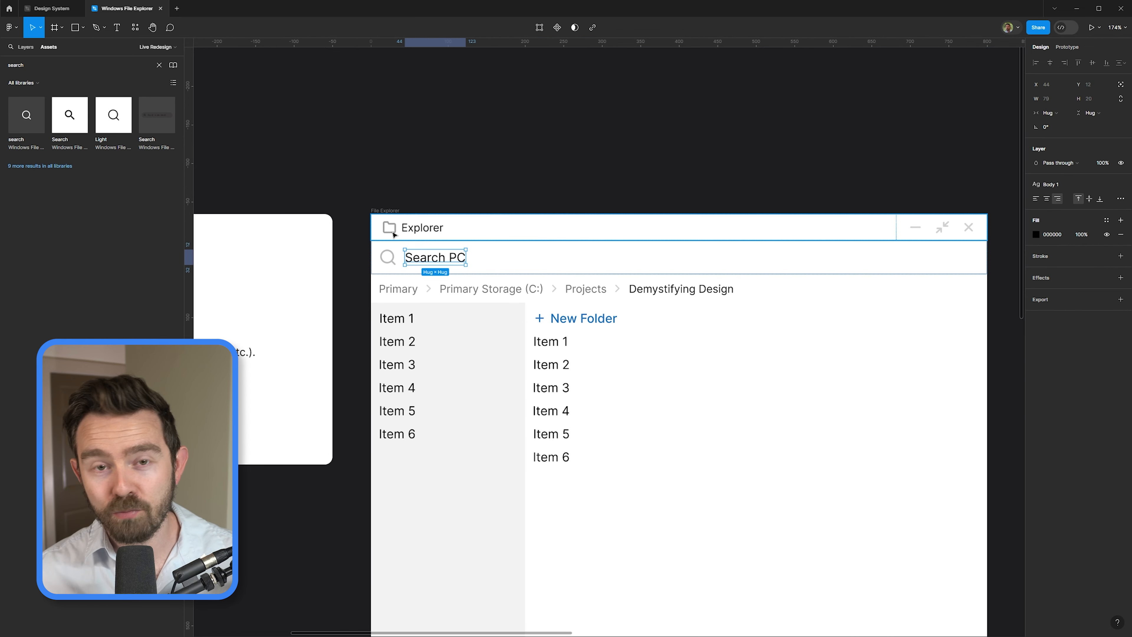
left_click(1107, 220)
left_click(953, 392)
Replace the Explorer header row's stroke with a drop shadow effect and adjust the shadow's settings.
scroll(719, 513, "down", 2)
left_click(669, 266)
left_click(1120, 352)
left_click(1121, 424)
left_click(1036, 438)
left_click(942, 474)
left_click(1016, 440)
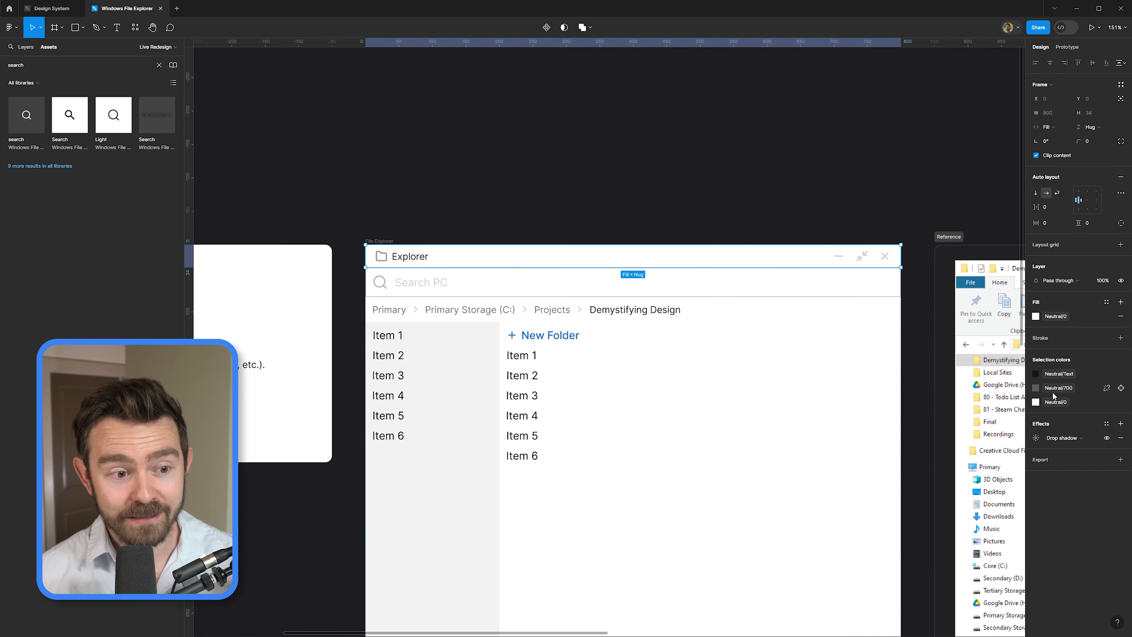
Examine the header and search rows of the File Explorer frame, both close up and in the overall layout.
left_click(25, 47)
scroll(523, 174, "up", 2)
left_click(386, 282)
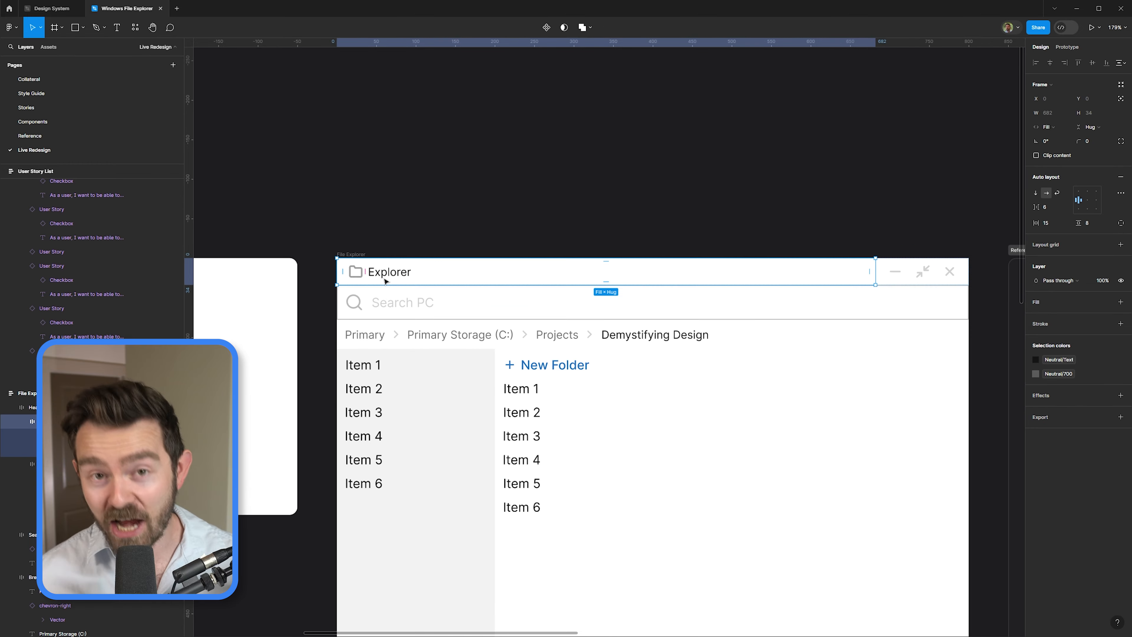
left_click(712, 205)
scroll(713, 205, "down", 5)
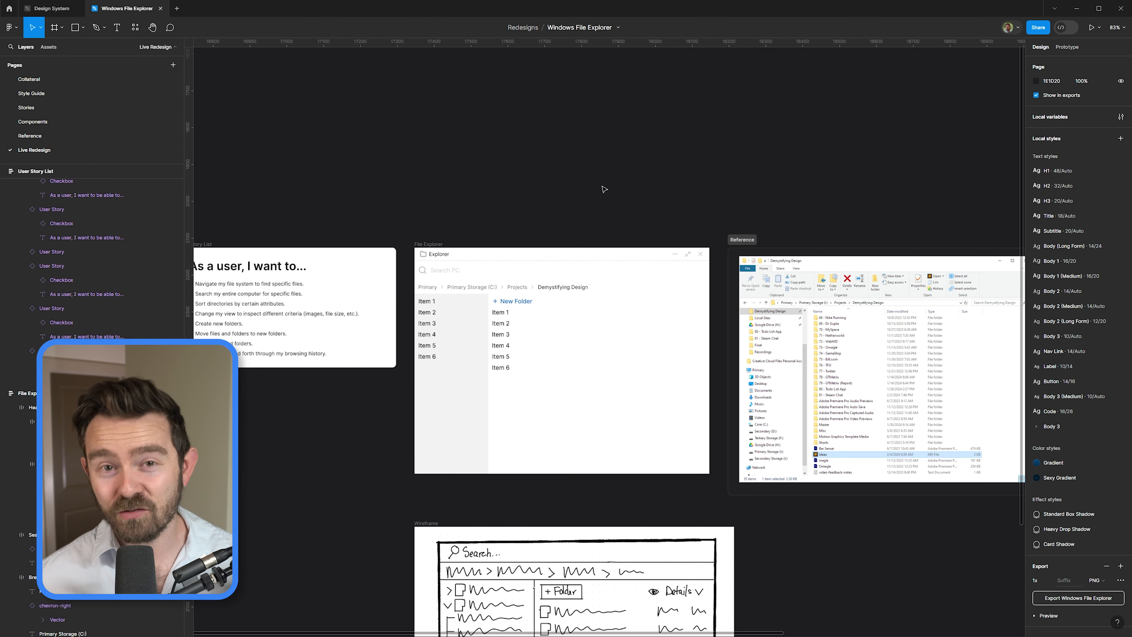
scroll(536, 221, "up", 3)
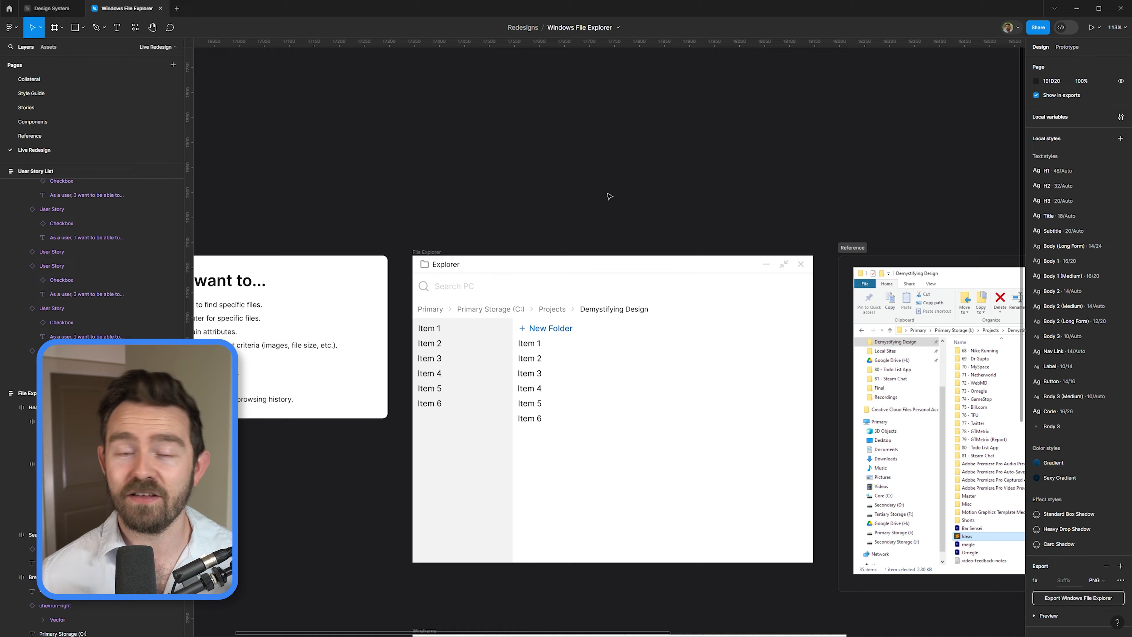
scroll(611, 245, "up", 3)
left_click(695, 330)
scroll(558, 267, "down", 2)
left_click(580, 219)
left_click(519, 295)
scroll(519, 295, "up", 5)
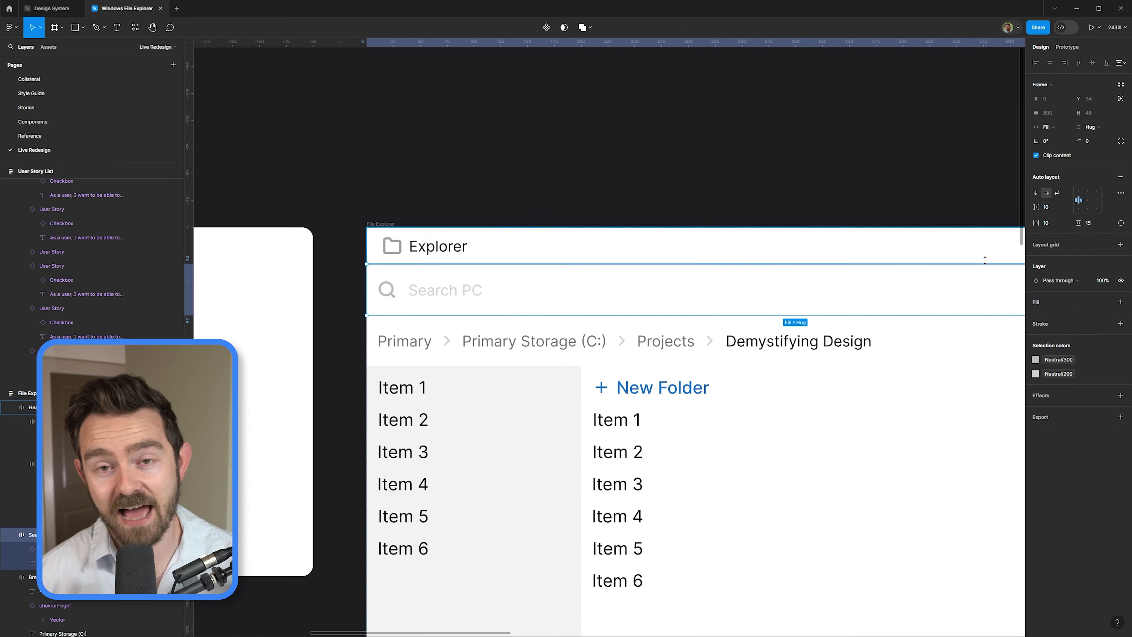
scroll(518, 155, "down", 3)
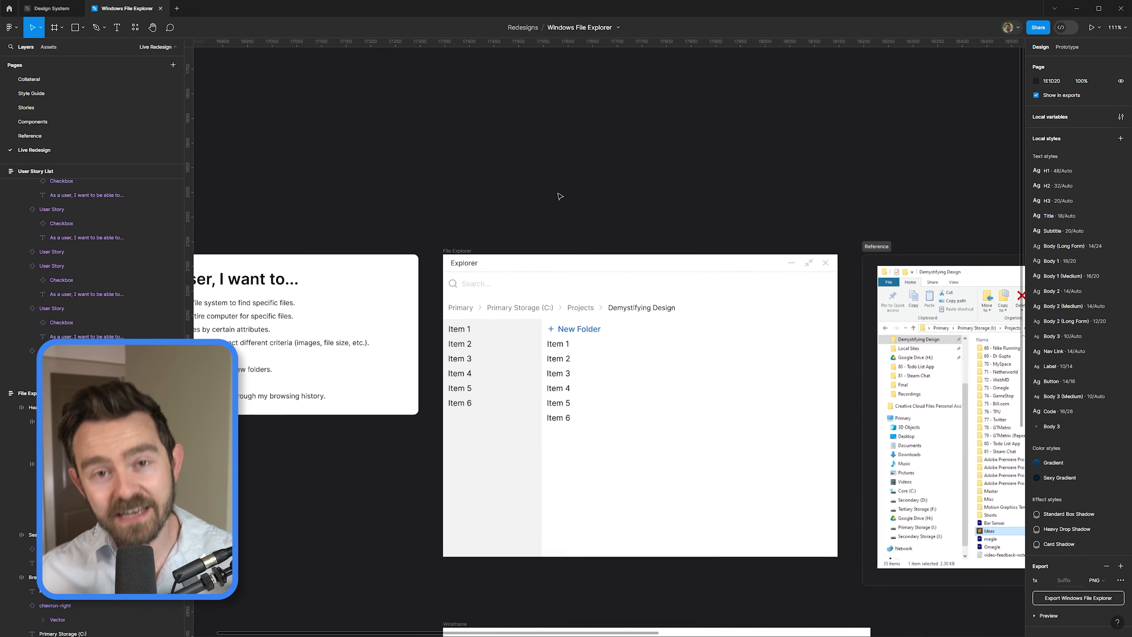
scroll(490, 279, "up", 3)
left_click(491, 279)
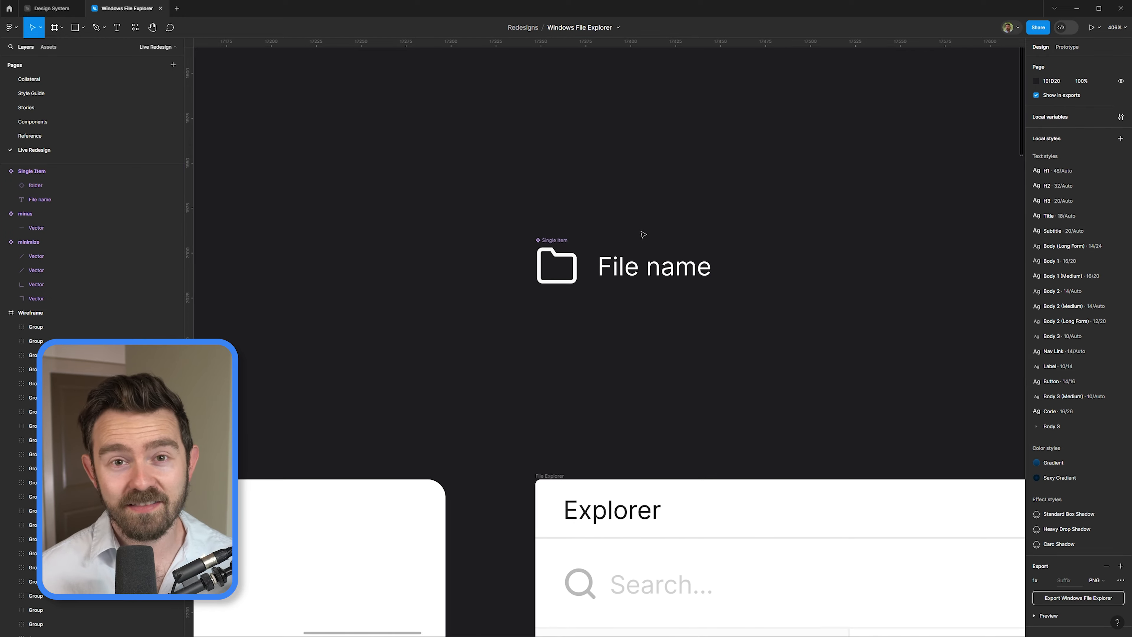
Create a text property for the "File/folder name" label of the Single Item component.
left_click(555, 262)
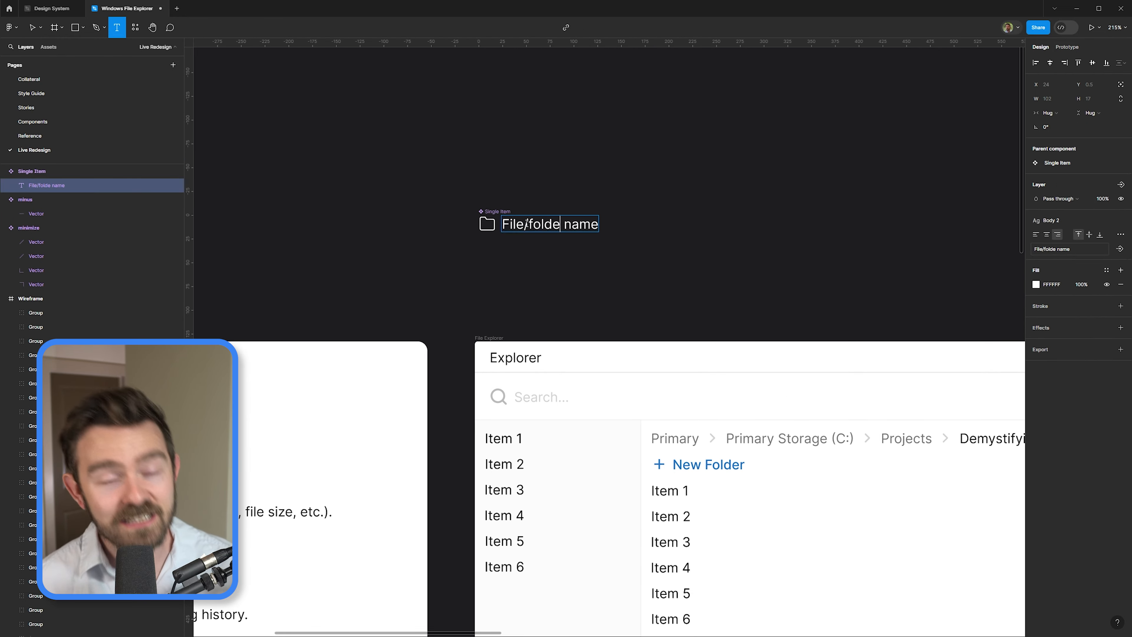
left_click(1120, 249)
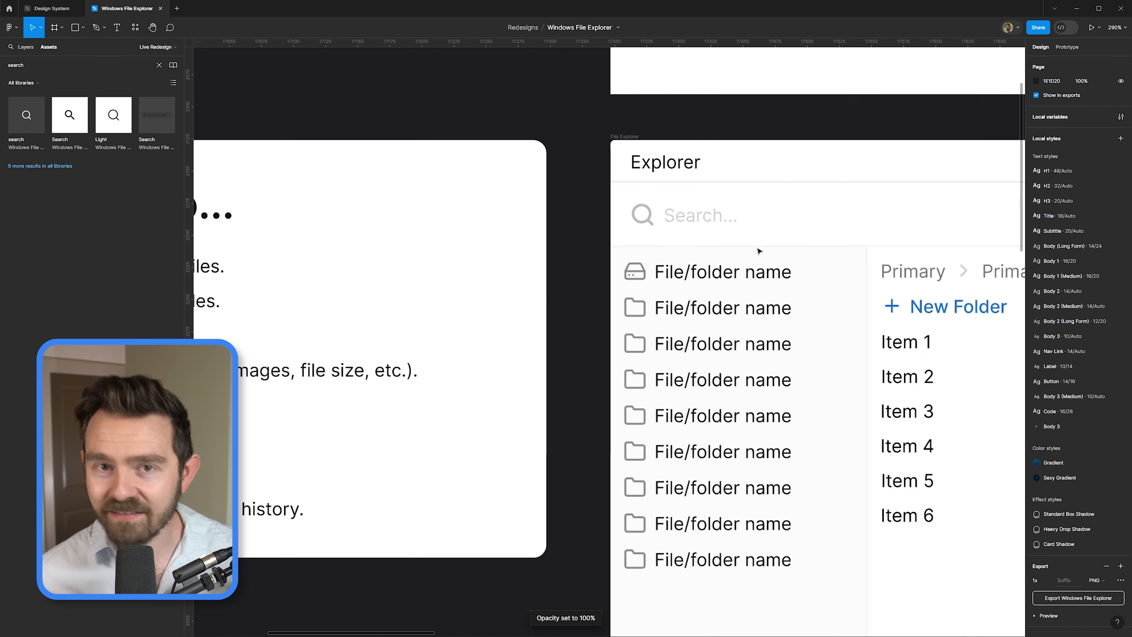
Open the label of the first sidebar item, the one with the drive icon, for editing.
double_click(639, 263)
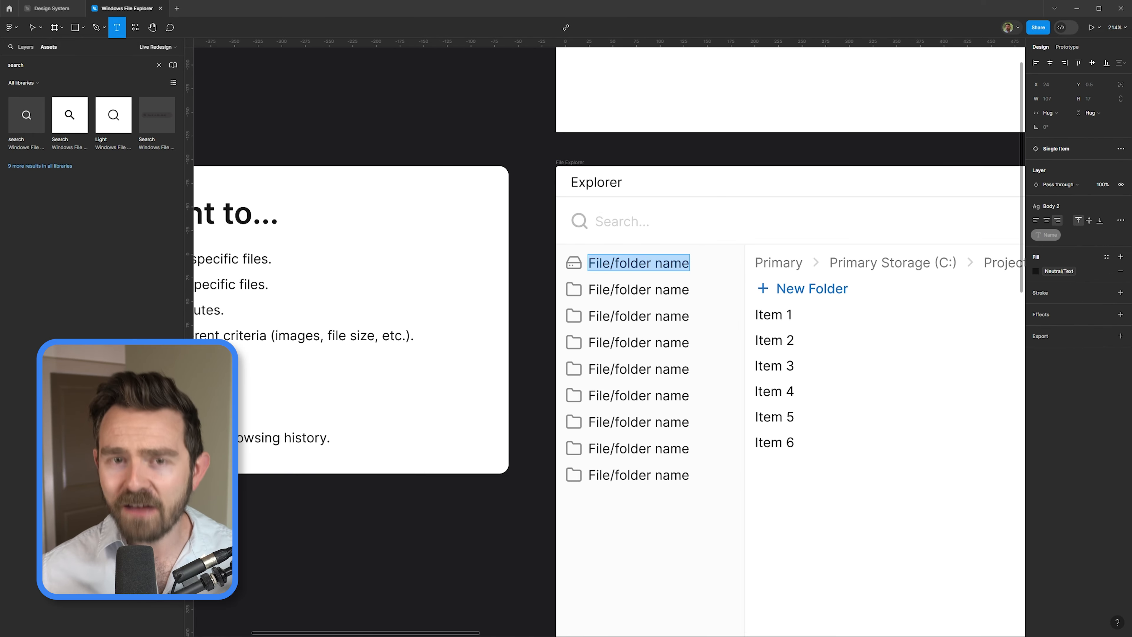
left_click(647, 263)
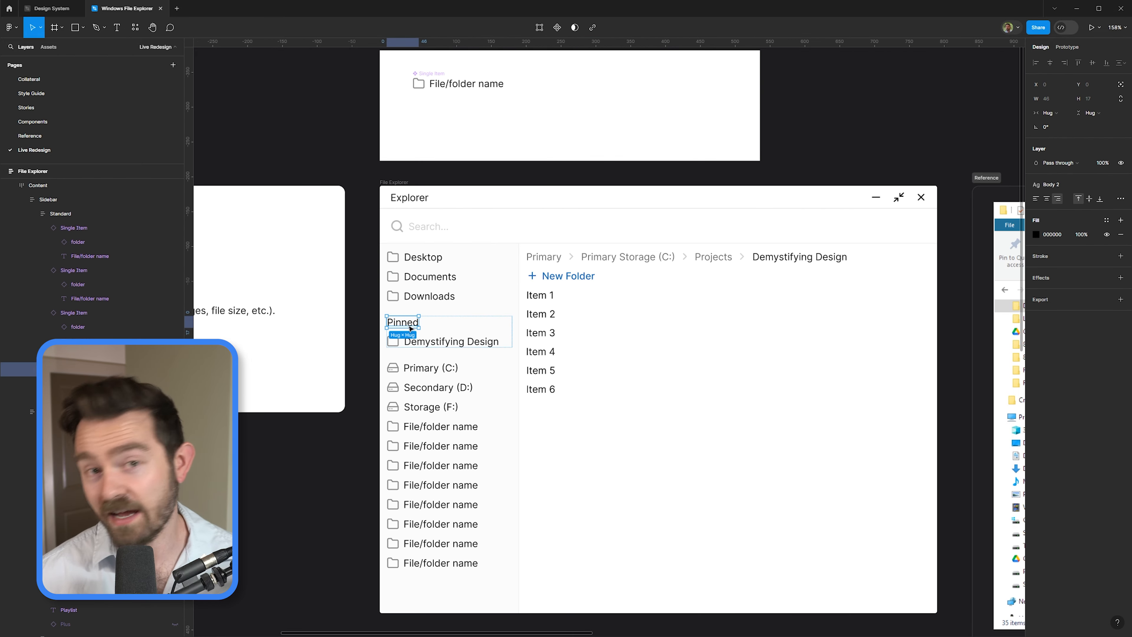
Restyle the sidebar's "Pinned" heading with a small uppercase text style.
left_click(1051, 184)
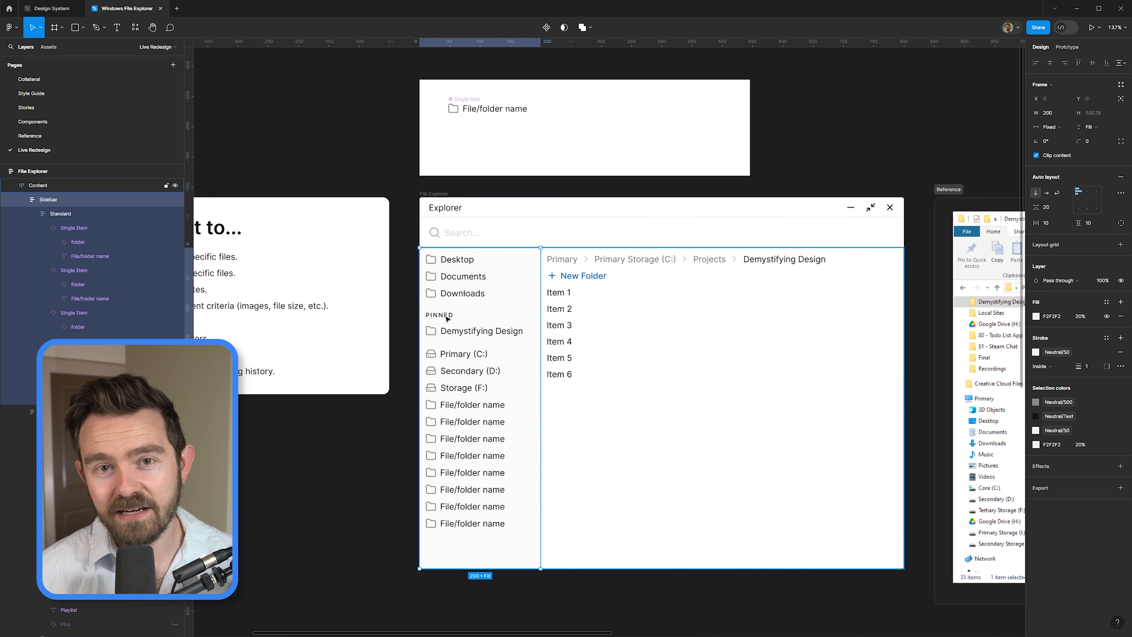
left_click(447, 319)
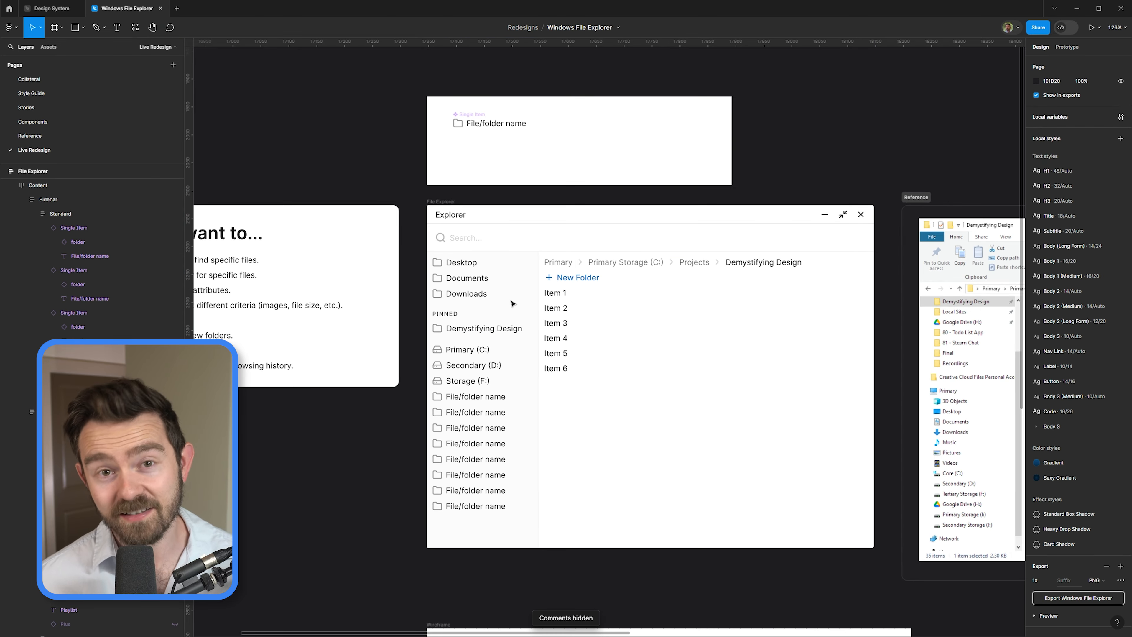
double_click(467, 309)
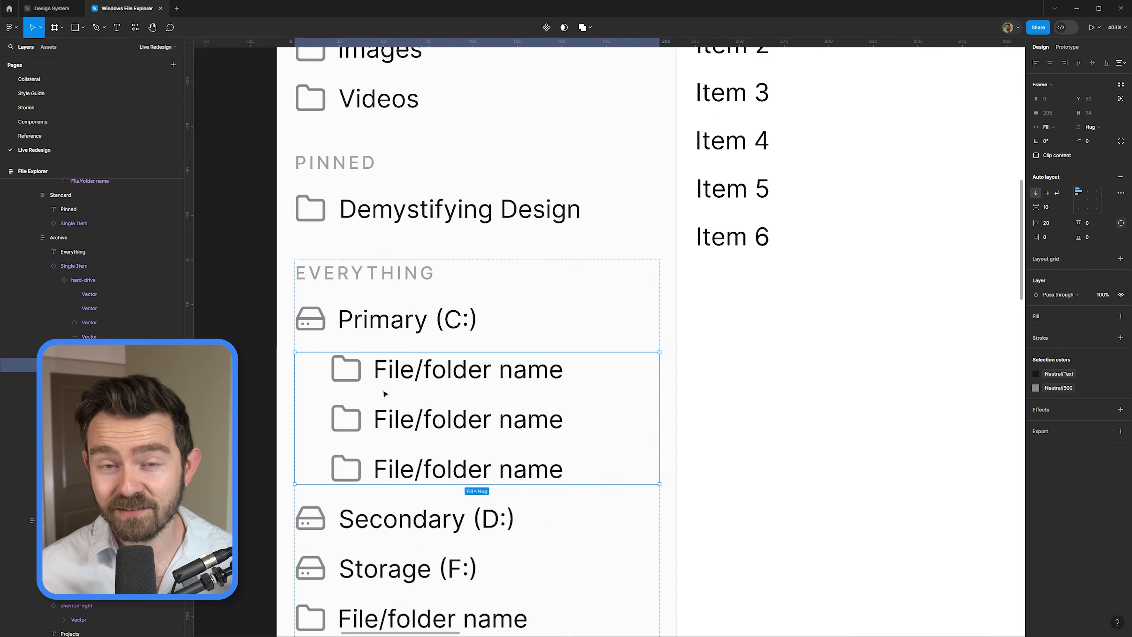
Reduce the left padding and add bottom padding on the nested folder group under Primary (C:).
key("Return")
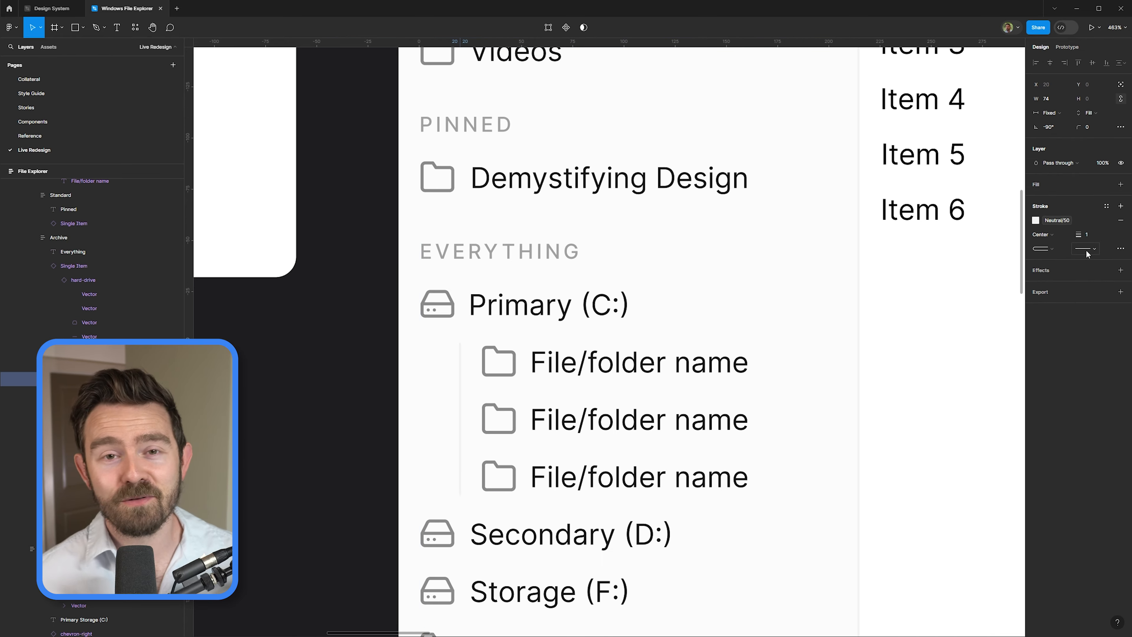
key("shift+Return")
left_click(1050, 223)
type("108")
scroll(566, 382, "down", 5)
double_click(571, 330)
left_click(1095, 238)
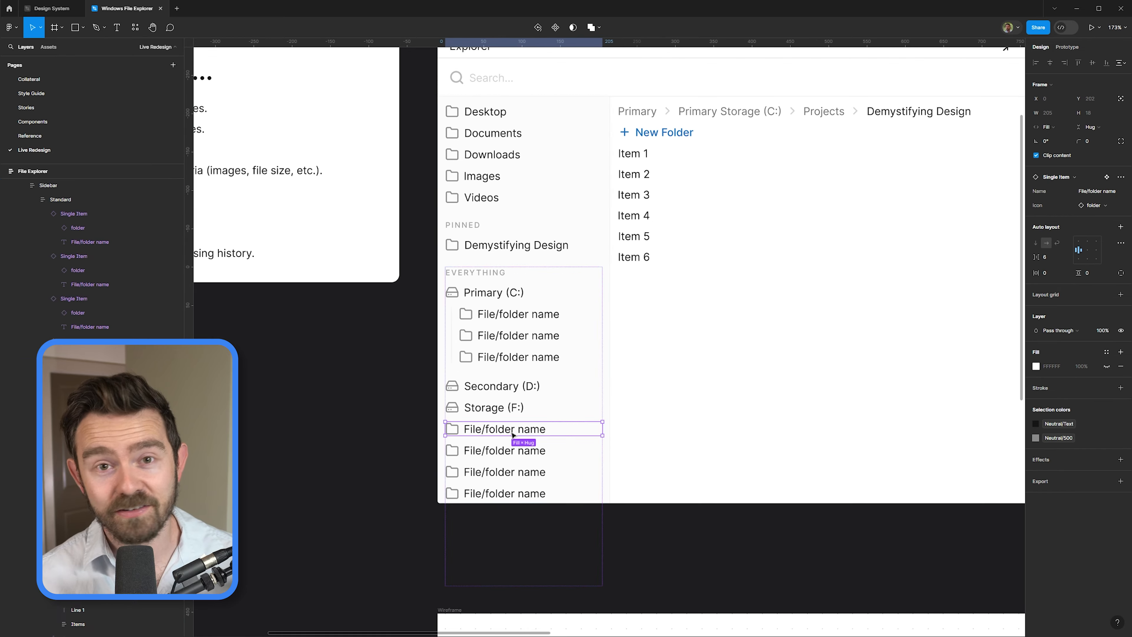
Delete a spare File/folder name item below Storage (F:) and adjust the sidebar frame's content alignment.
left_click(516, 430)
key("Delete")
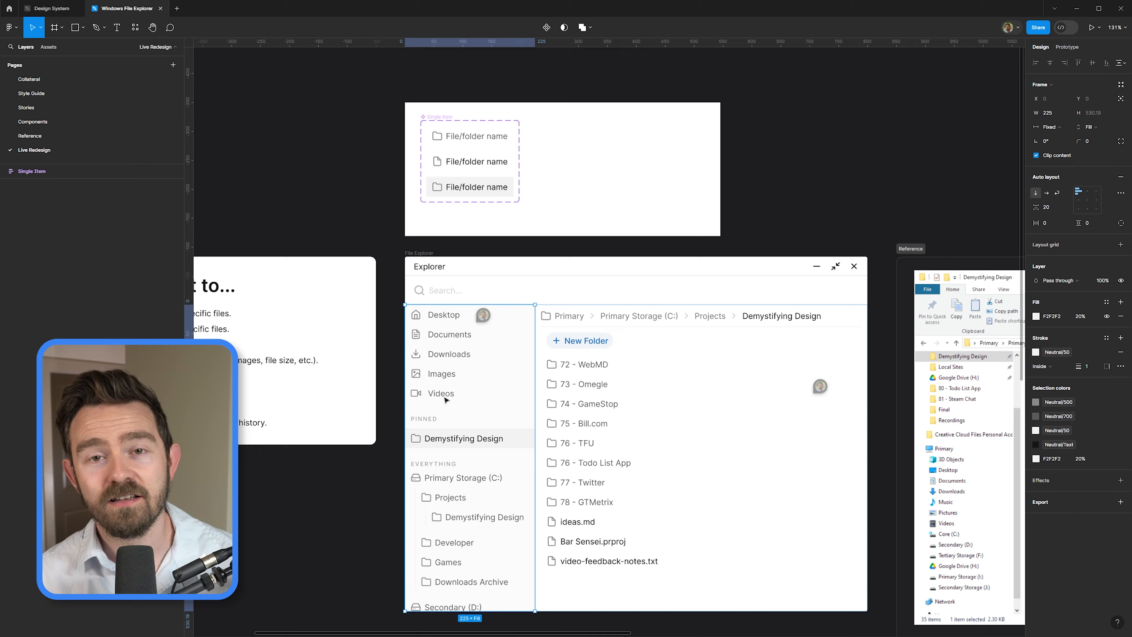
left_click(1088, 205)
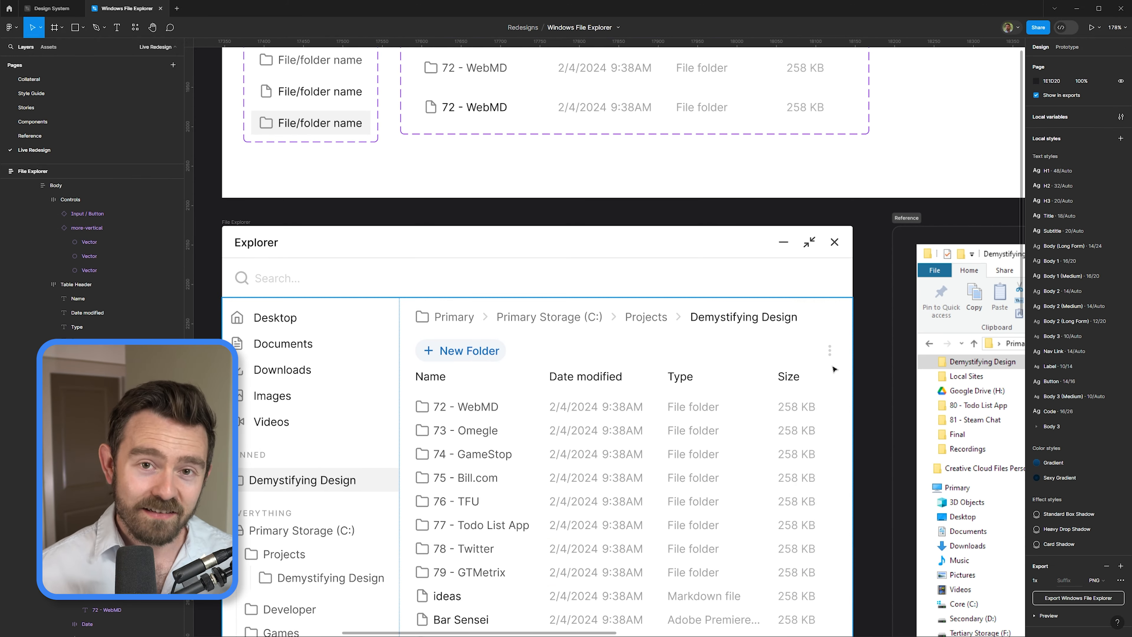
Copy the vertical three-dot icon from the New Folder row to the end of the breadcrumb row.
left_click(830, 350, "ctrl")
key("ctrl+c")
key("ctrl+v")
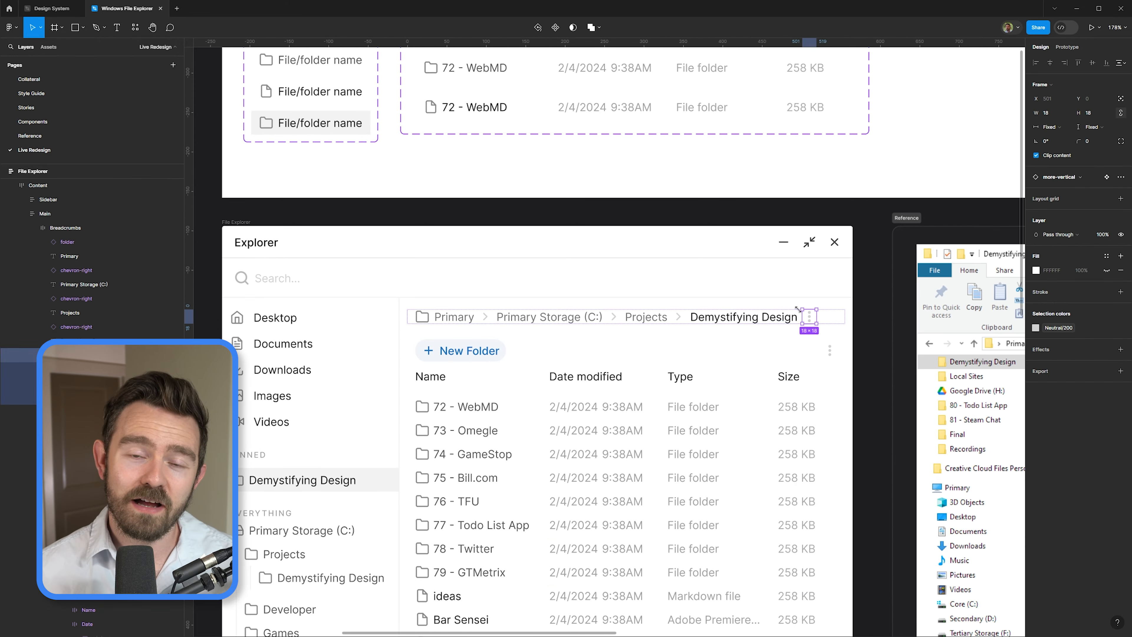
Wrap the breadcrumb path items in an auto layout frame named "Left".
key("shift+a")
key("ctrl+r")
type("Left")
Hide the original vertical three-dot icon in the New Folder controls row.
key("ctrl+shift+h")
left_click(603, 217)
scroll(603, 218, "down", 4)
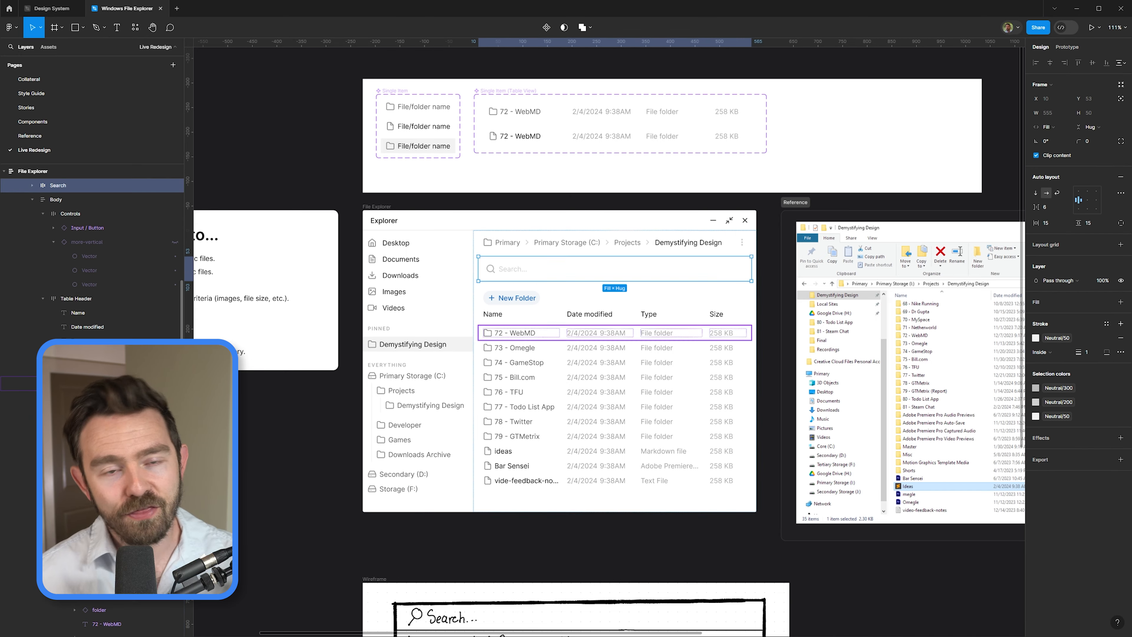
scroll(504, 241, "up", 5)
scroll(504, 285, "down", 3)
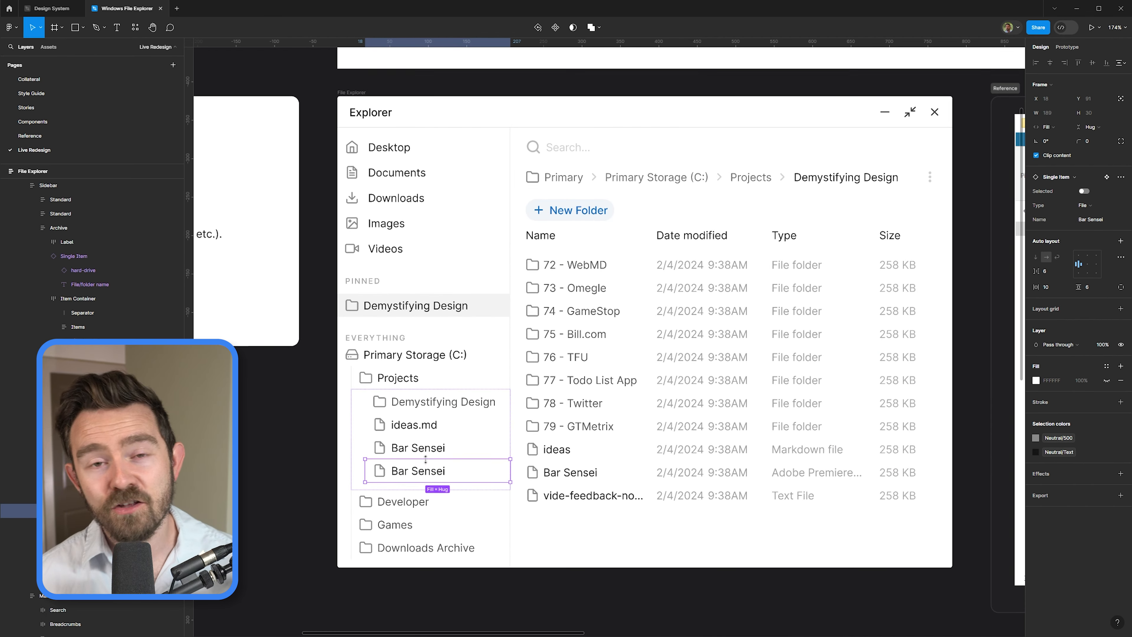
Lengthen the vertical separator line beside the nested Demystifying Design folder to 30.
key("Return")
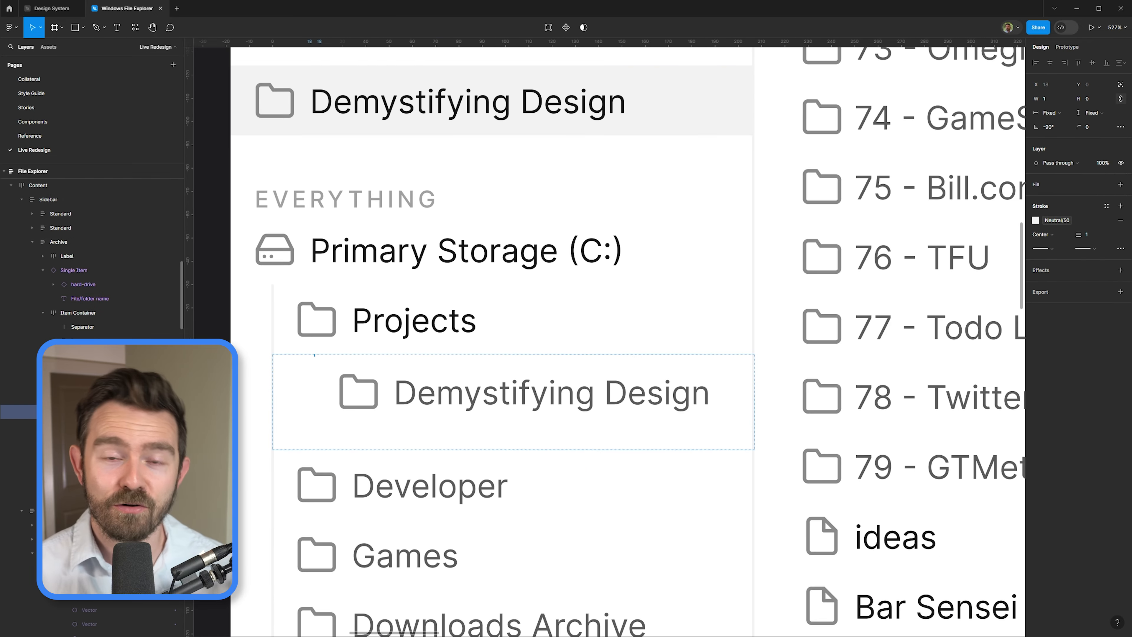
scroll(330, 379, "up", 3)
left_click(334, 364)
left_click(308, 343)
scroll(504, 328, "down", 3)
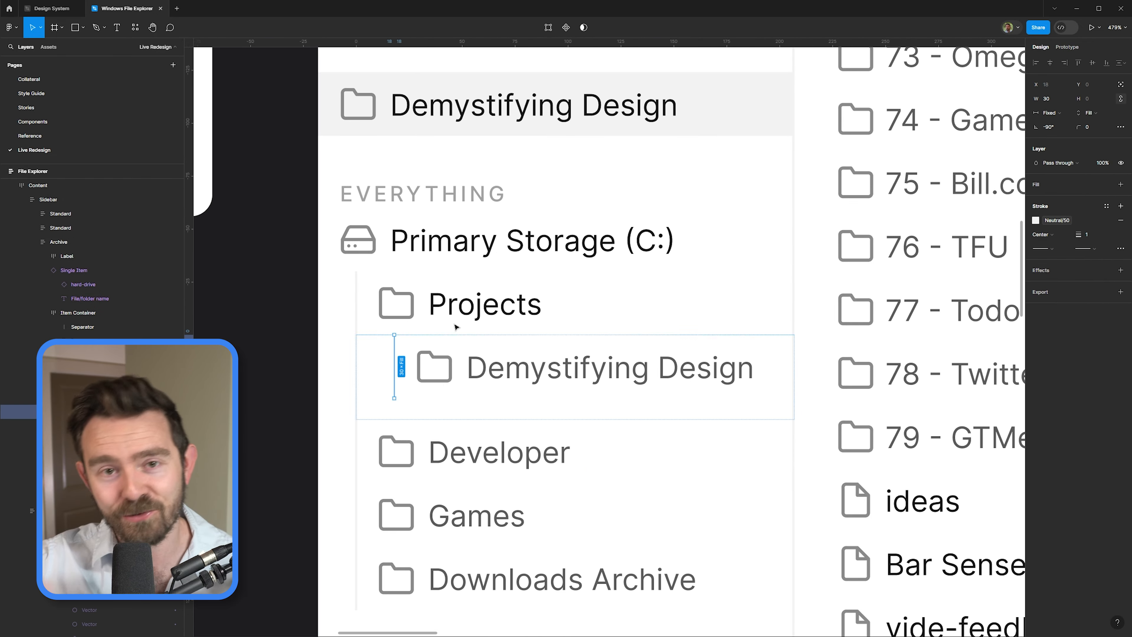
key("Escape")
scroll(540, 324, "down", 4)
scroll(444, 463, "down", 4)
Wrap the Primary Storage, nested container, Secondary and Storage layers under Everything in an auto layout frame named "Section".
left_click(439, 351, "ctrl")
left_click(73, 271)
left_click(42, 270)
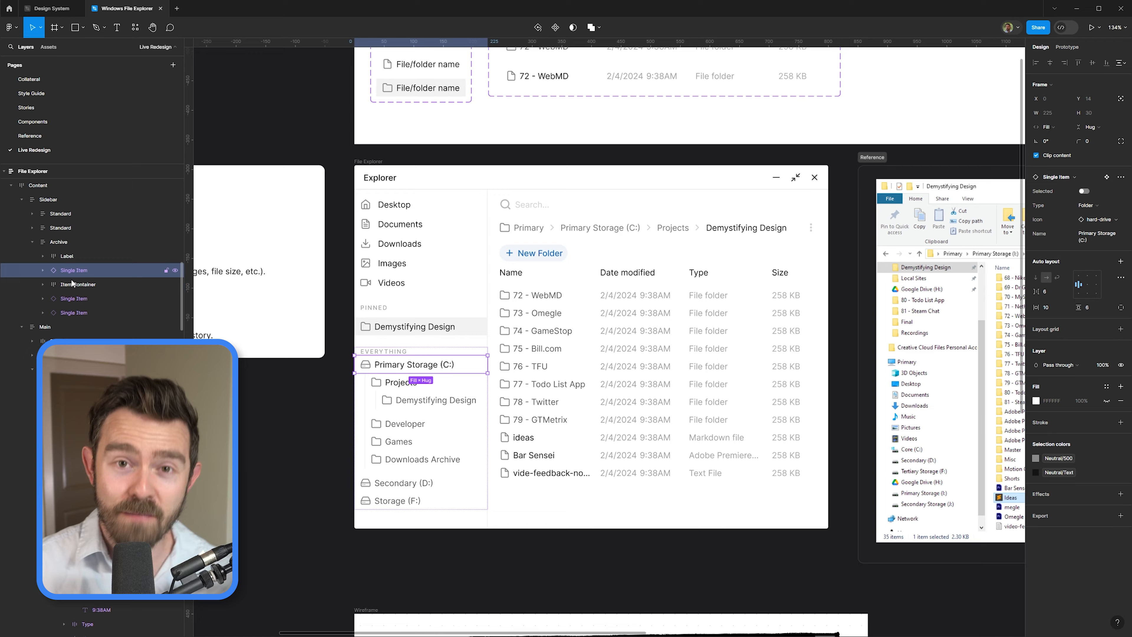
left_click(73, 313, "shift")
key("shift+a")
double_click(72, 271)
type("ISection")
key("Return")
key("Escape")
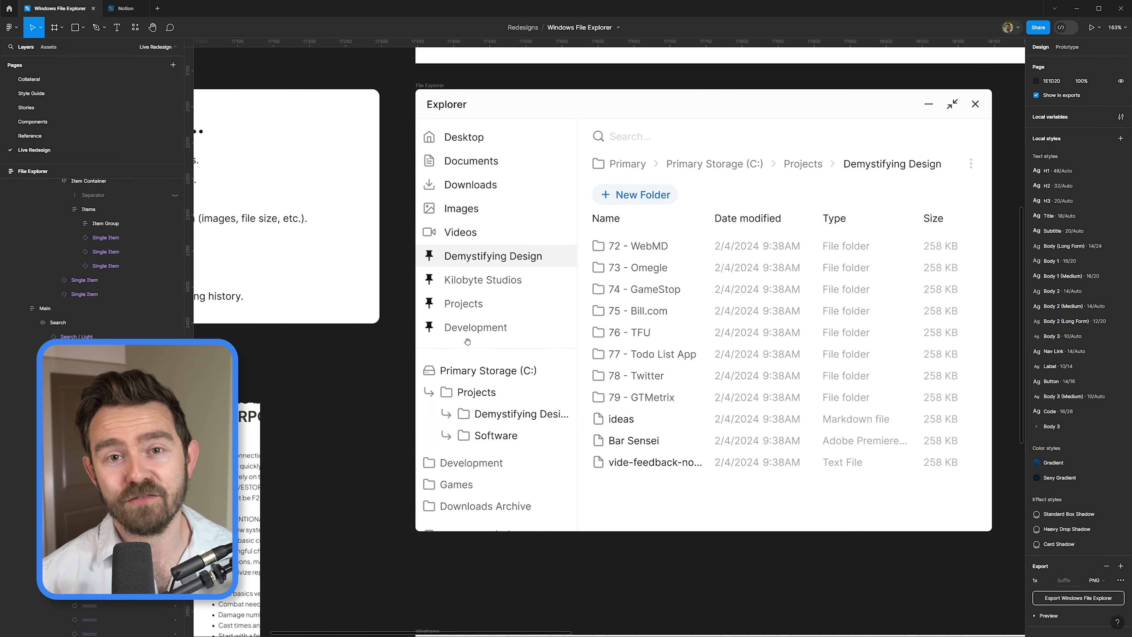
Stretch the Occluder frame across the sidebar and file list in File Explorer / Details to 457 × 572.
scroll(467, 342, "down", 5)
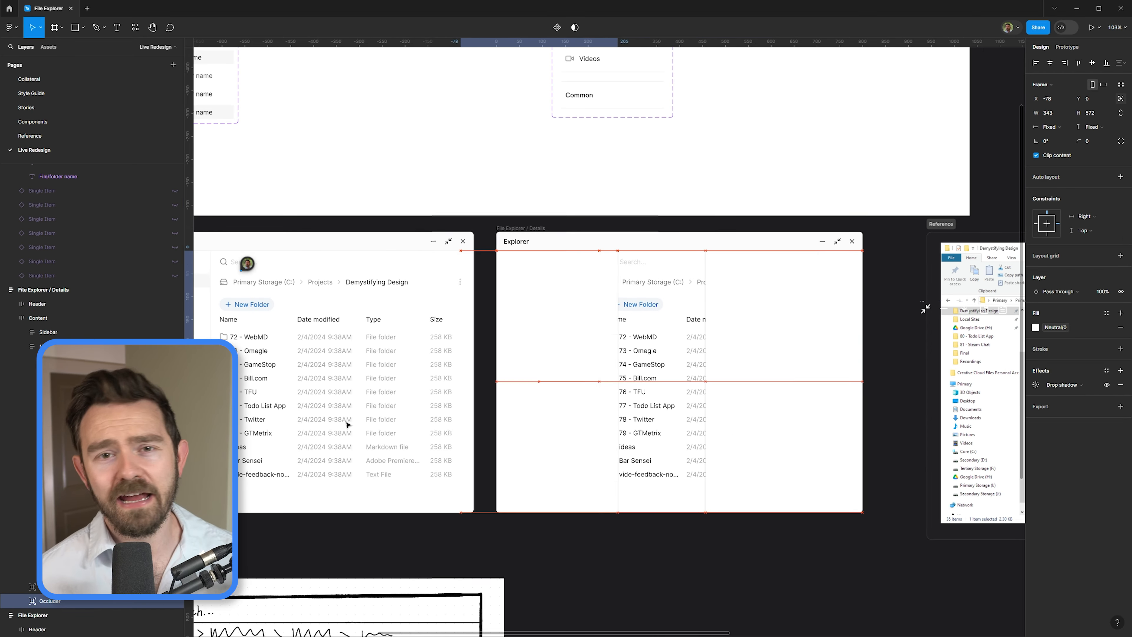
left_click_drag(348, 425, 437, 425)
left_click_drag(549, 380, 497, 381)
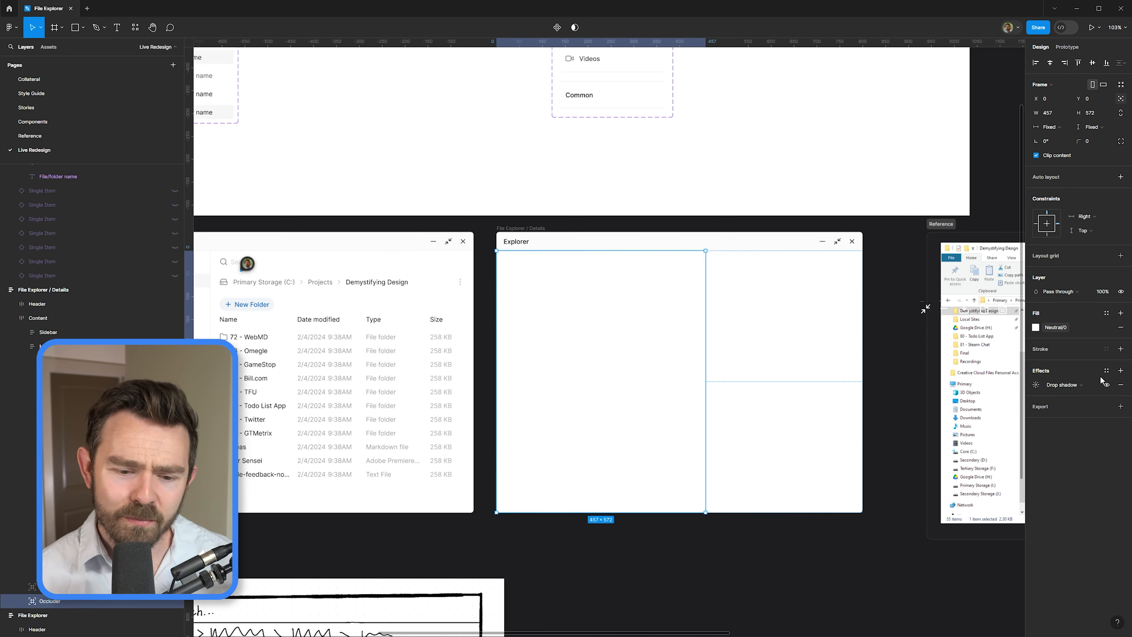
Hide the Occluder frame's drop shadow and give it a dark library fill at 20% opacity.
left_click(1107, 385)
left_click(1055, 327)
left_click(972, 400)
key("2")
scroll(743, 309, "down", 3)
left_click(678, 351, "ctrl")
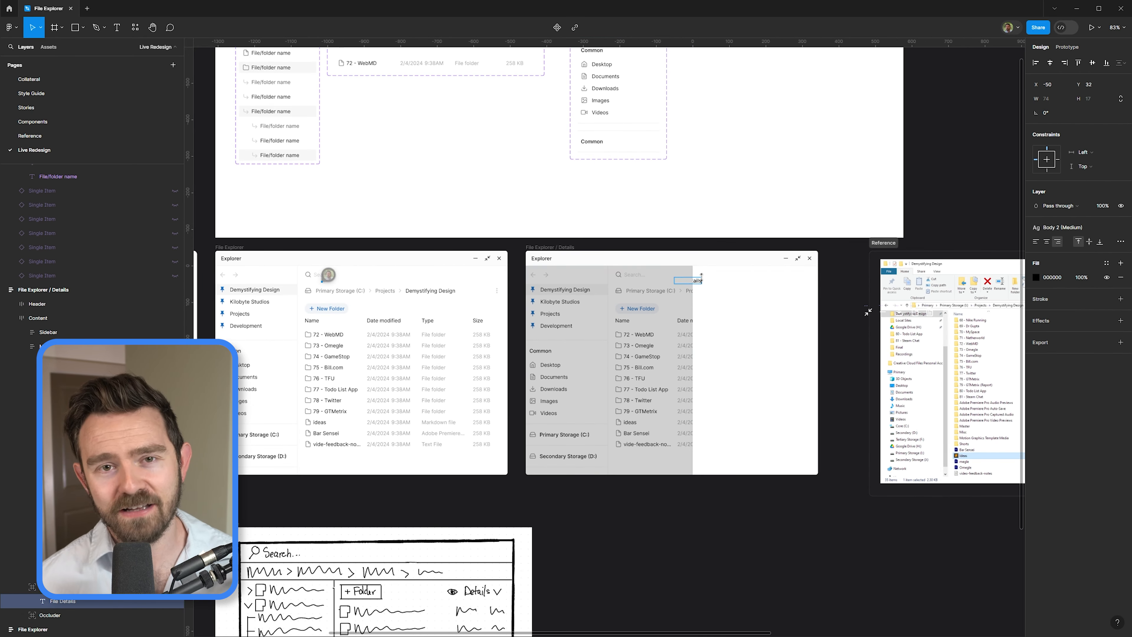
Apply auto layout to the panel holding the File Details title and set its width to Fixed.
key("shift+Return")
key("shift+a")
left_click(1047, 127)
left_click(1068, 116)
Reuse the window header's Close / Light icon beside the File Details title and open the width sizing options.
scroll(770, 352, "up", 3)
left_click(70, 602)
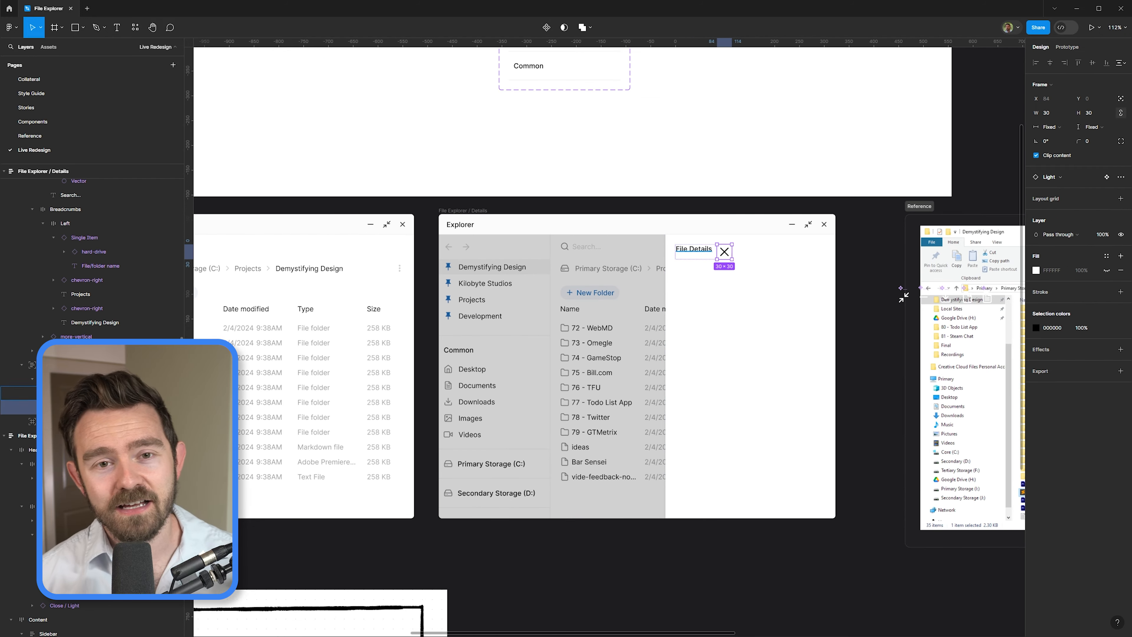
scroll(714, 248, "up", 3)
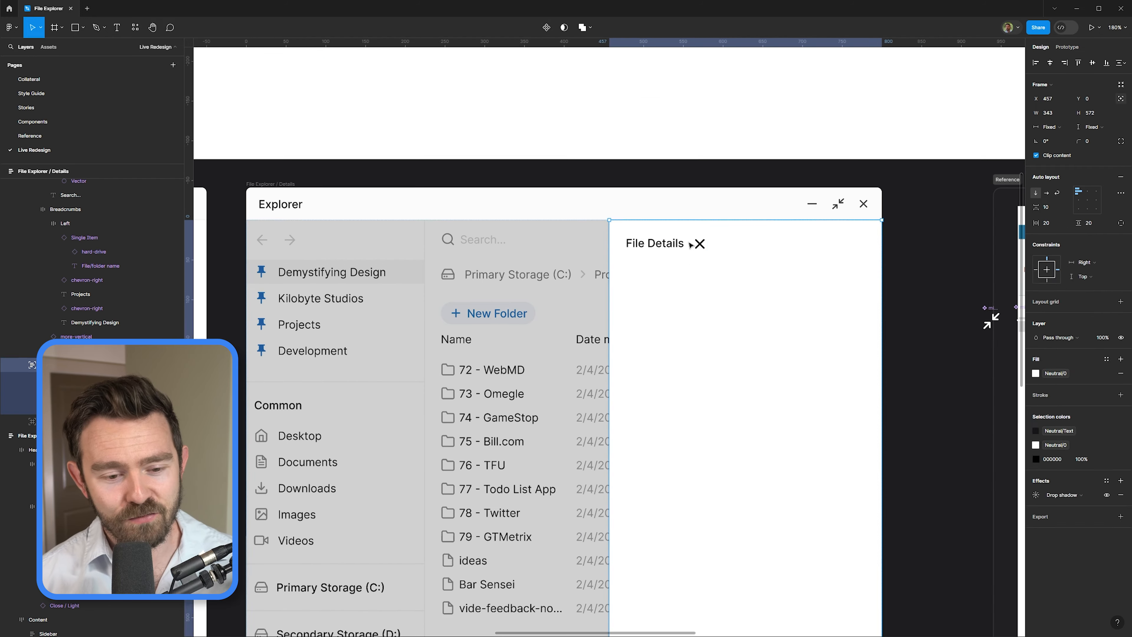
left_click(1056, 125)
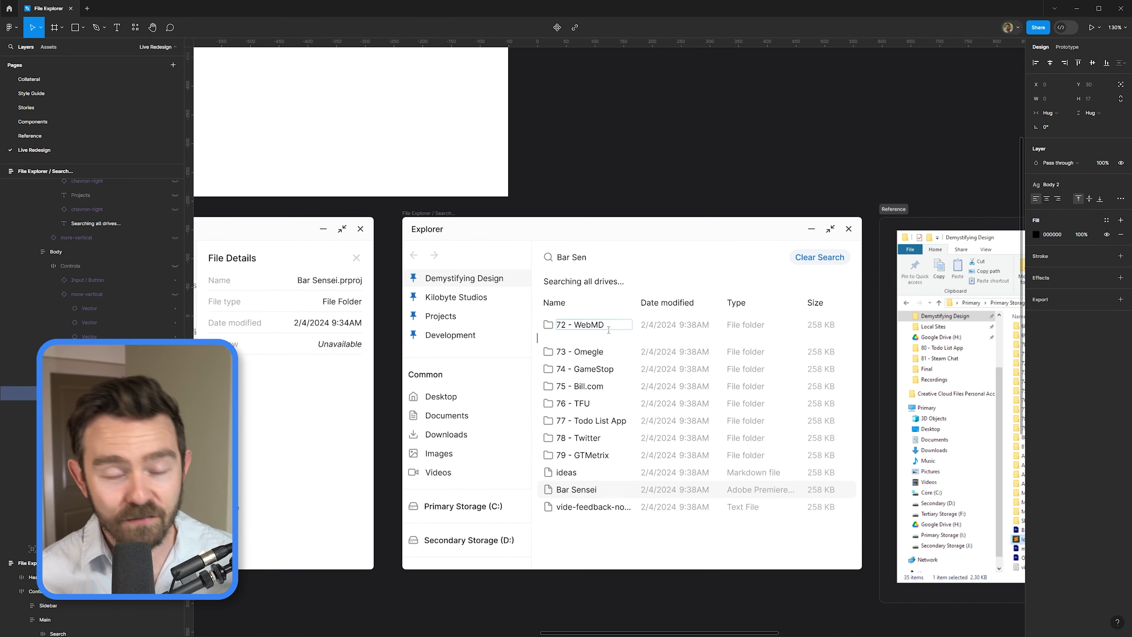
Rename the last Coding Projects result to barely-passing and set barney-rubble's size to 1.26 MB.
left_click(649, 457)
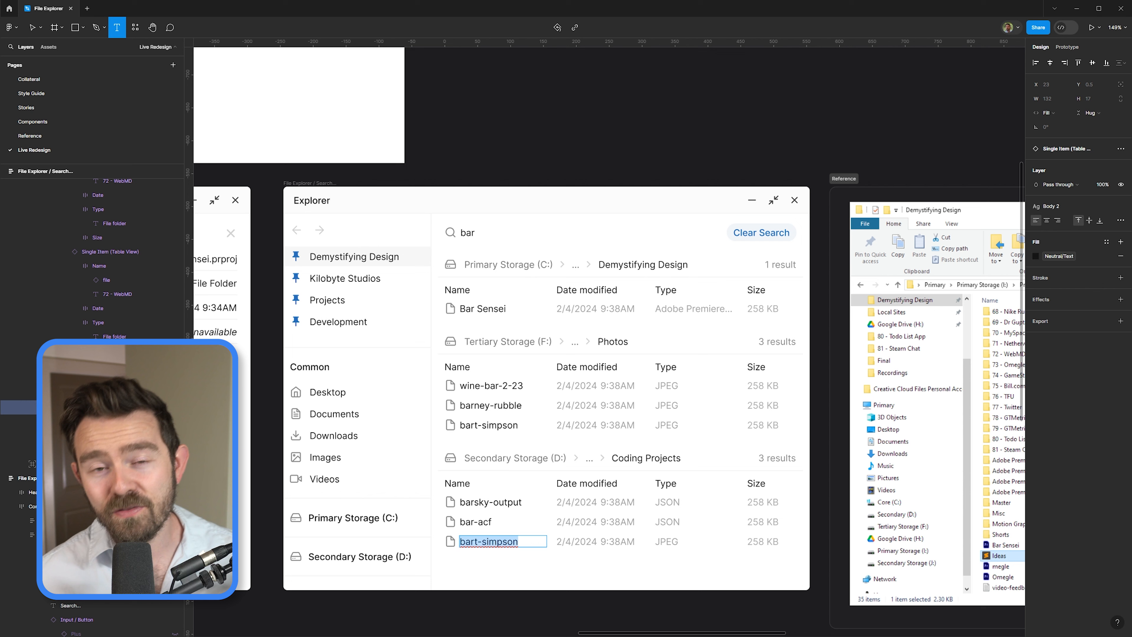
double_click(494, 541)
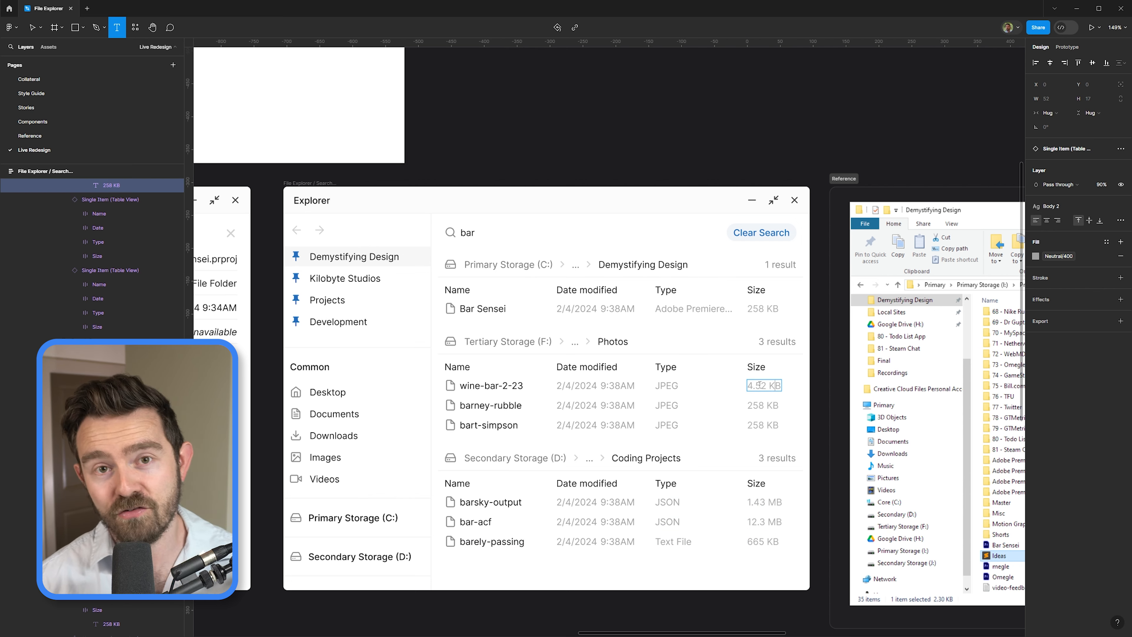
double_click(758, 405)
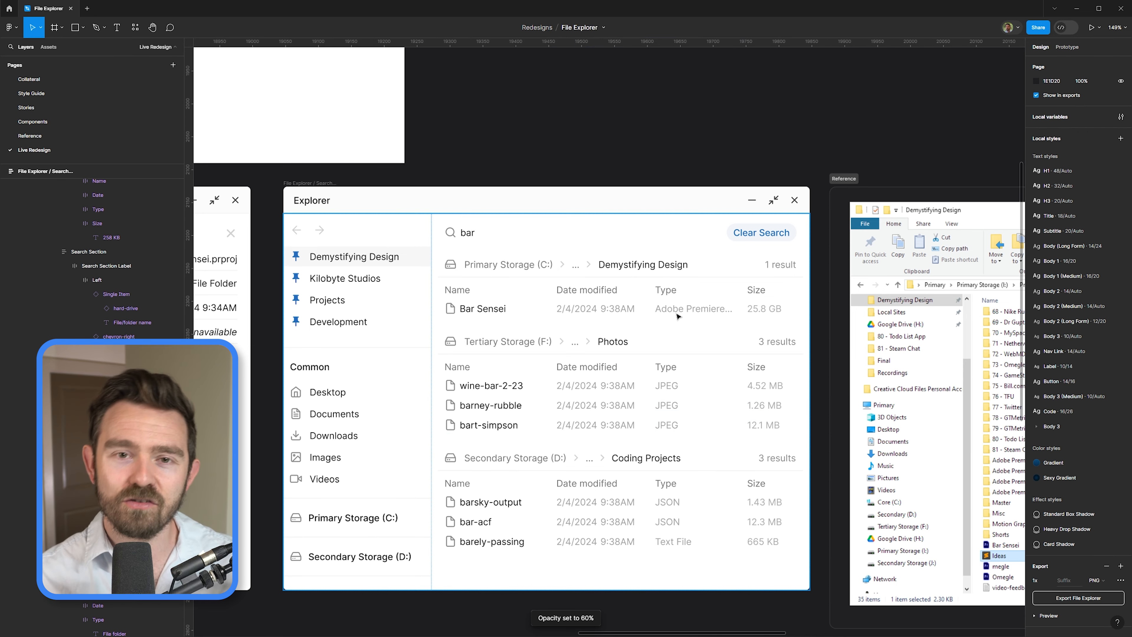
Add an "Open Folder" text label below the Bar Sensei row and wrap it in an auto layout frame.
left_click(461, 317)
key("t")
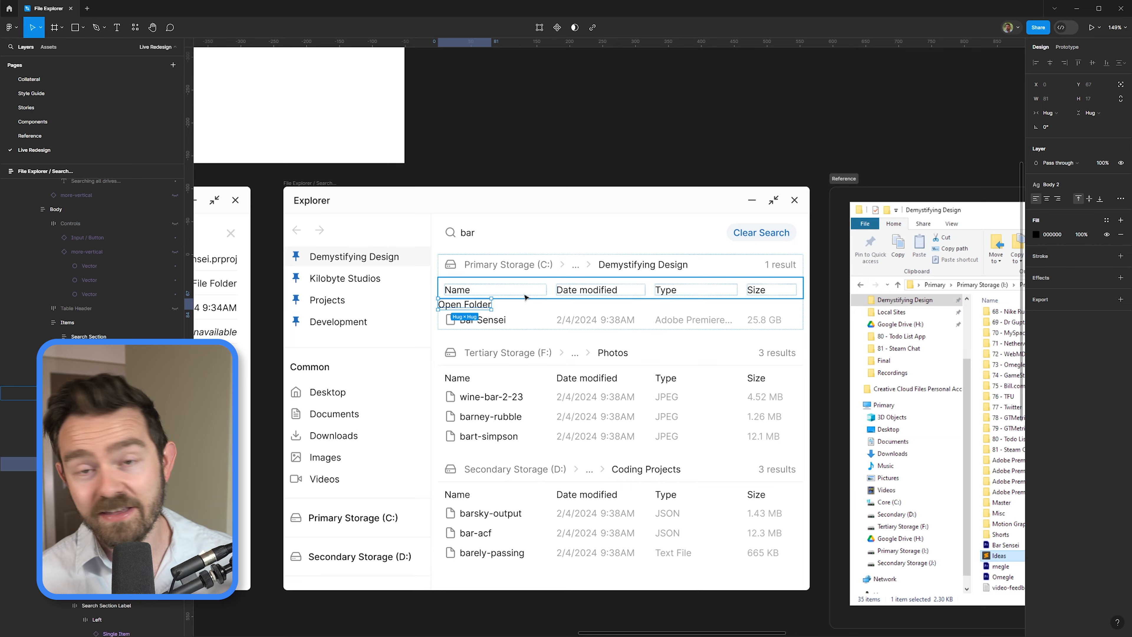
key("Down")
key("shift+a")
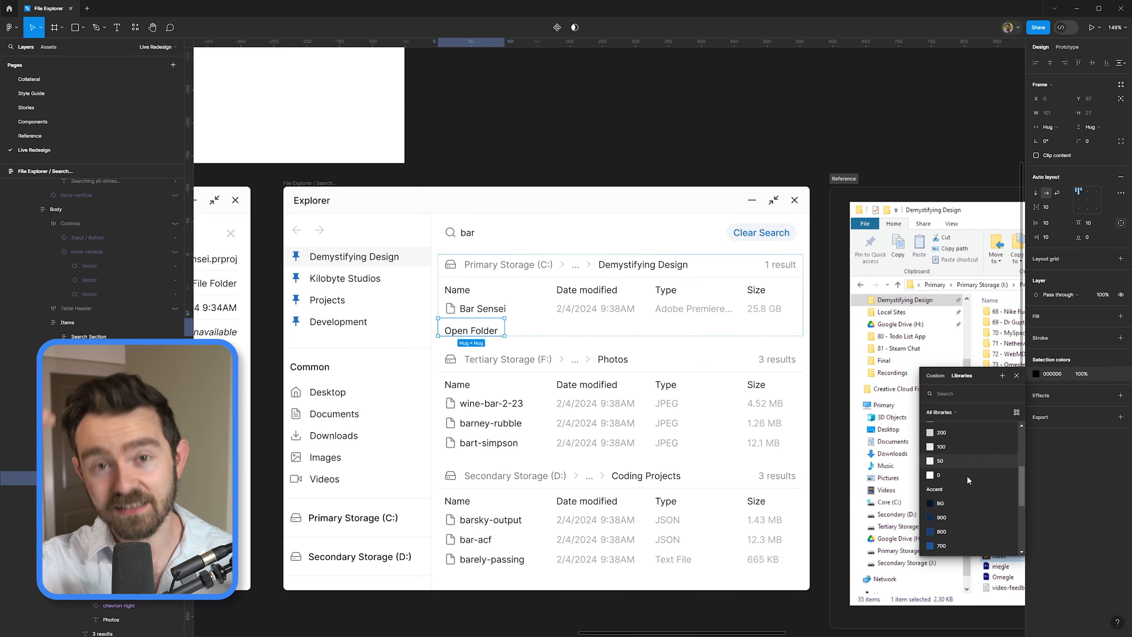
Color the Open Folder label with a blue Accent shade from the library.
left_click(968, 531)
scroll(522, 363, "up", 3)
left_click(512, 350, "ctrl")
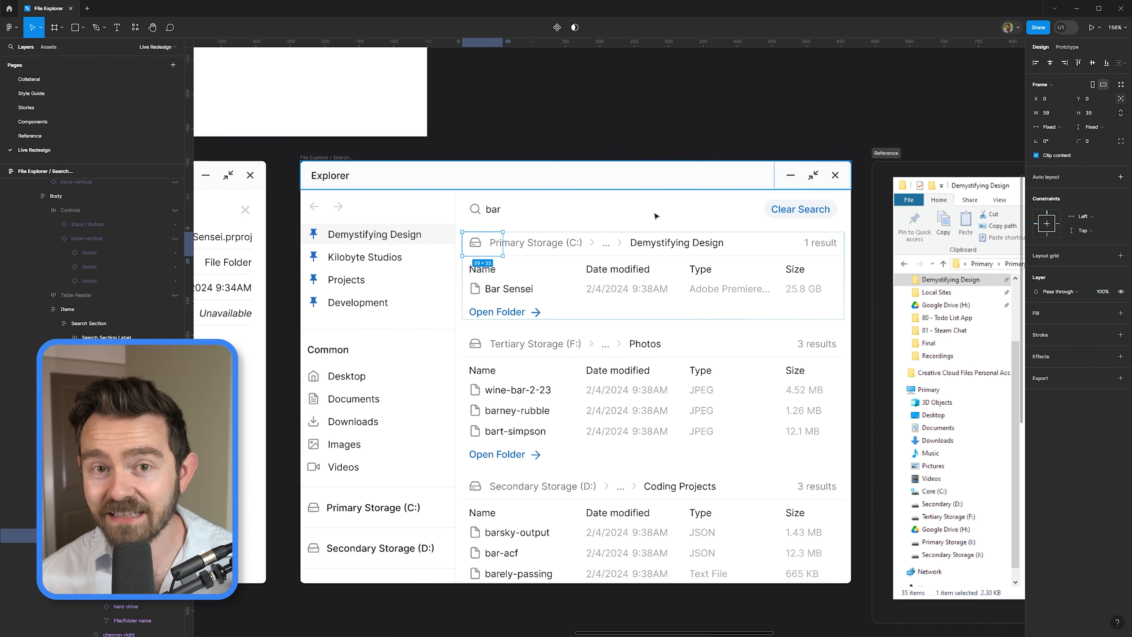
Place a highlight rectangle with corner radius 3 over "Bar" in Bar Sensei and fill it with Accent/600 at 20% opacity.
left_click(1092, 112)
type("5.08")
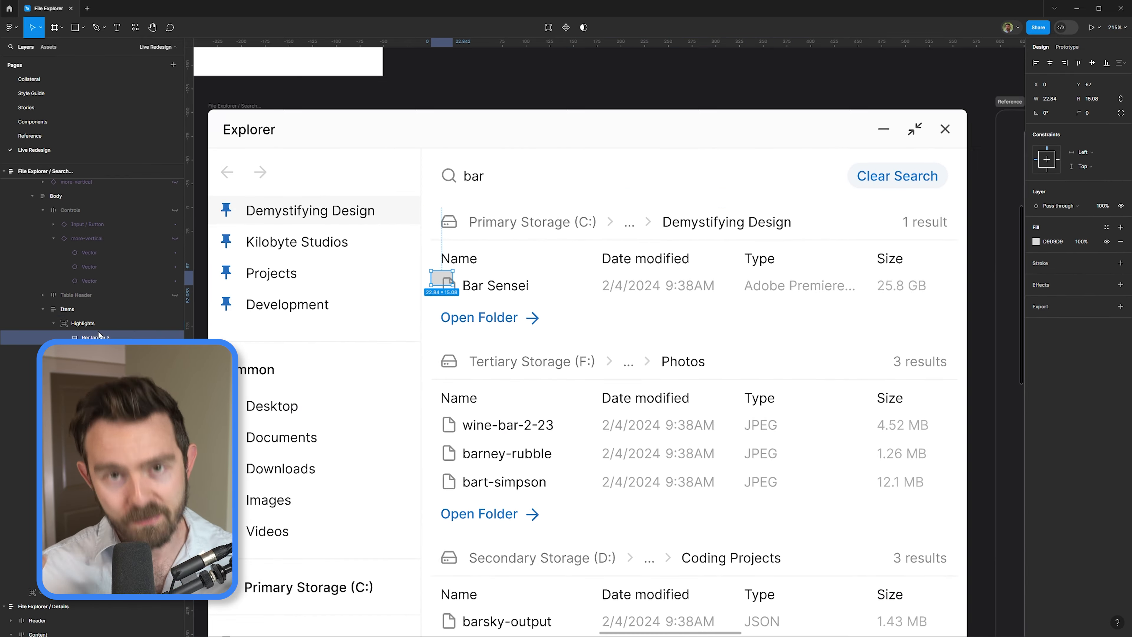
scroll(492, 289, "up", 5)
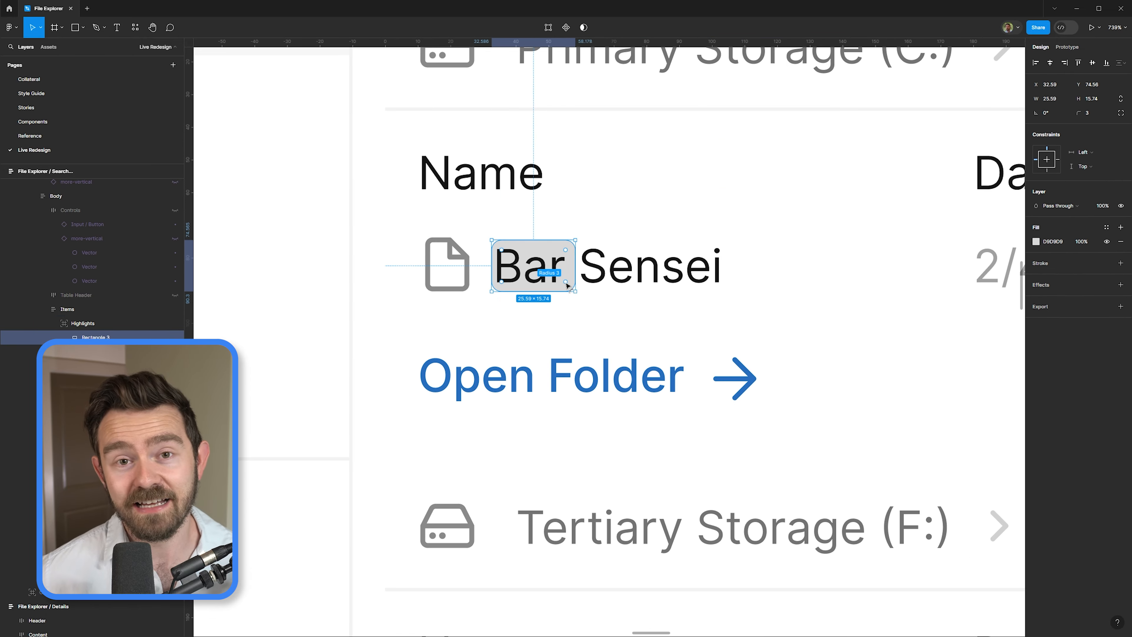
left_click(1106, 227)
left_click(941, 352)
key("2")
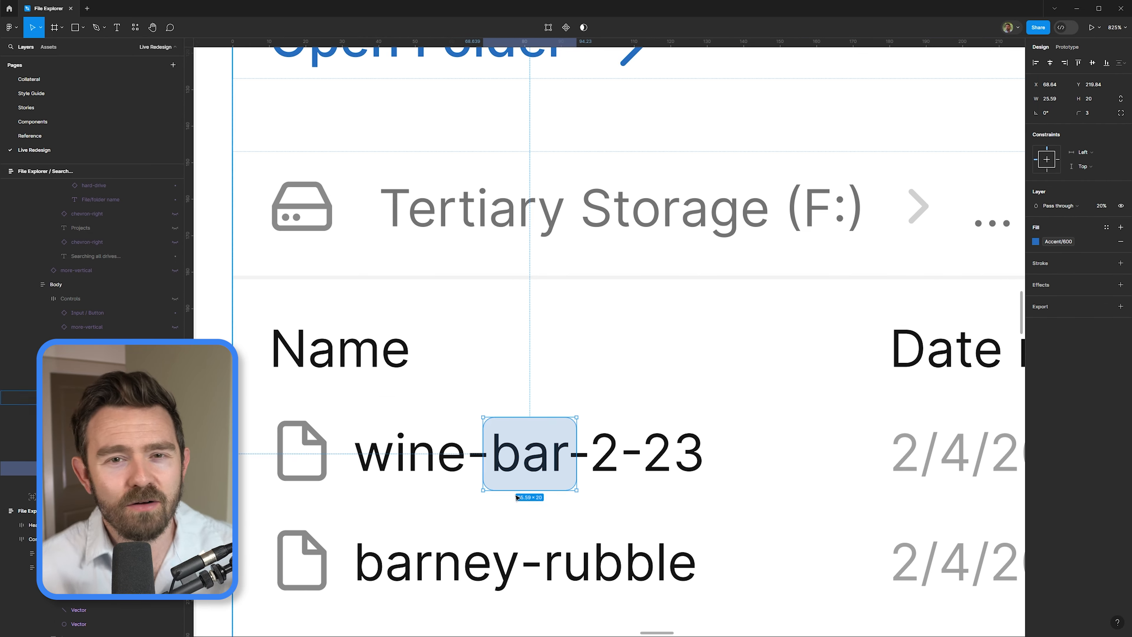
Position copies of the highlight rectangle over "bar" in the other matching file names.
scroll(583, 478, "up", 3)
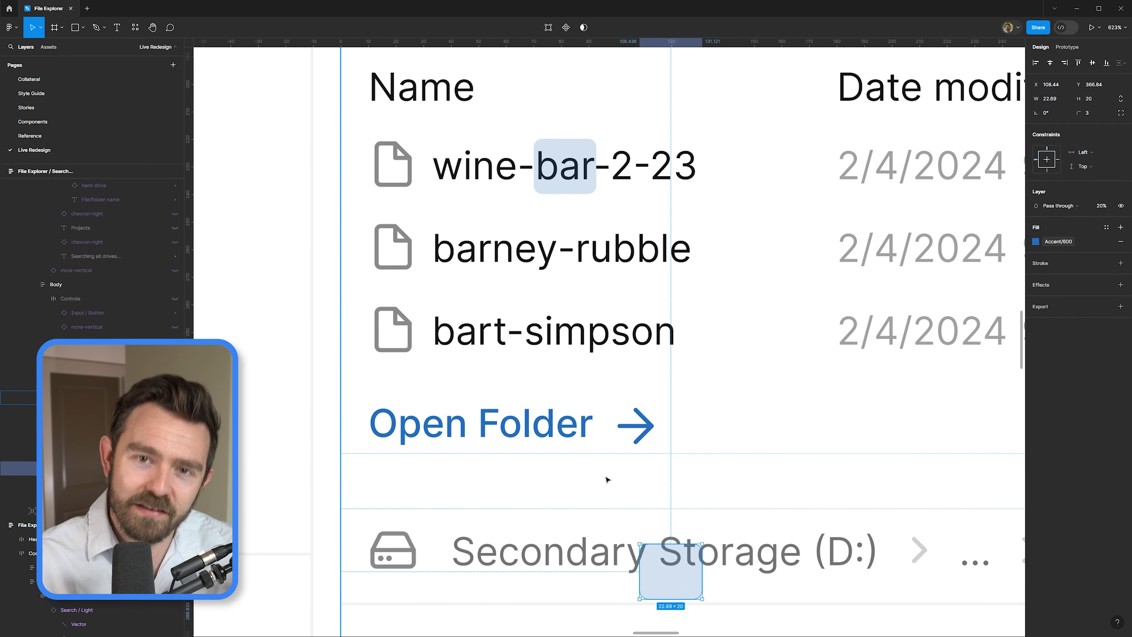
left_click_drag(675, 573, 461, 267)
scroll(463, 267, "up", 4)
left_click_drag(356, 245, 361, 244)
scroll(443, 202, "down", 2)
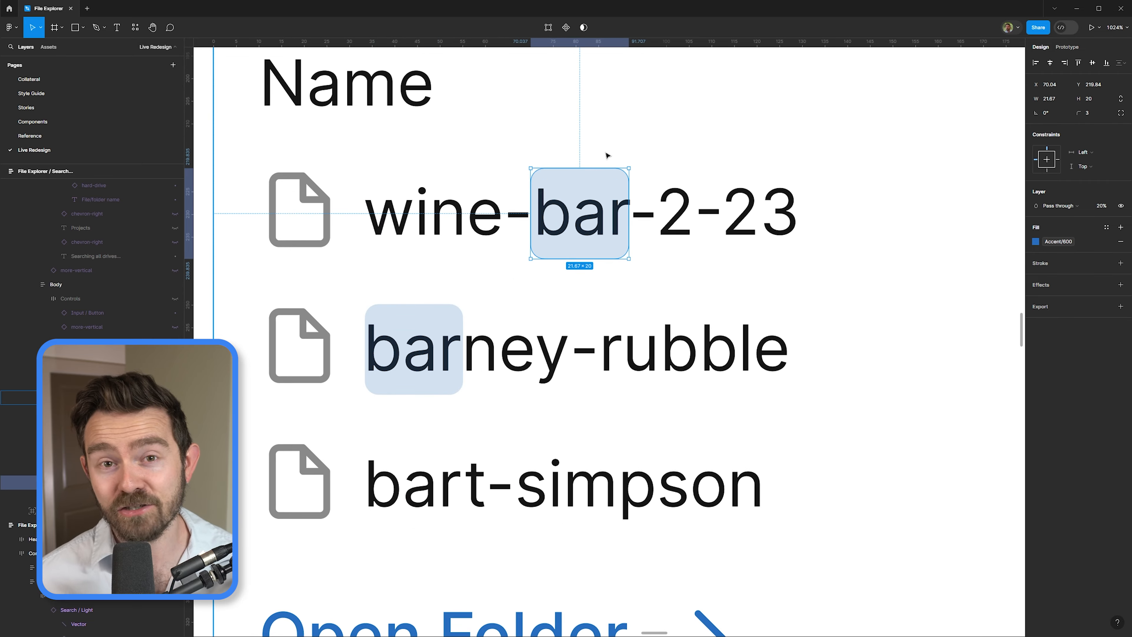
scroll(583, 252, "down", 5)
scroll(523, 295, "up", 2)
left_click_drag(523, 286, 523, 358)
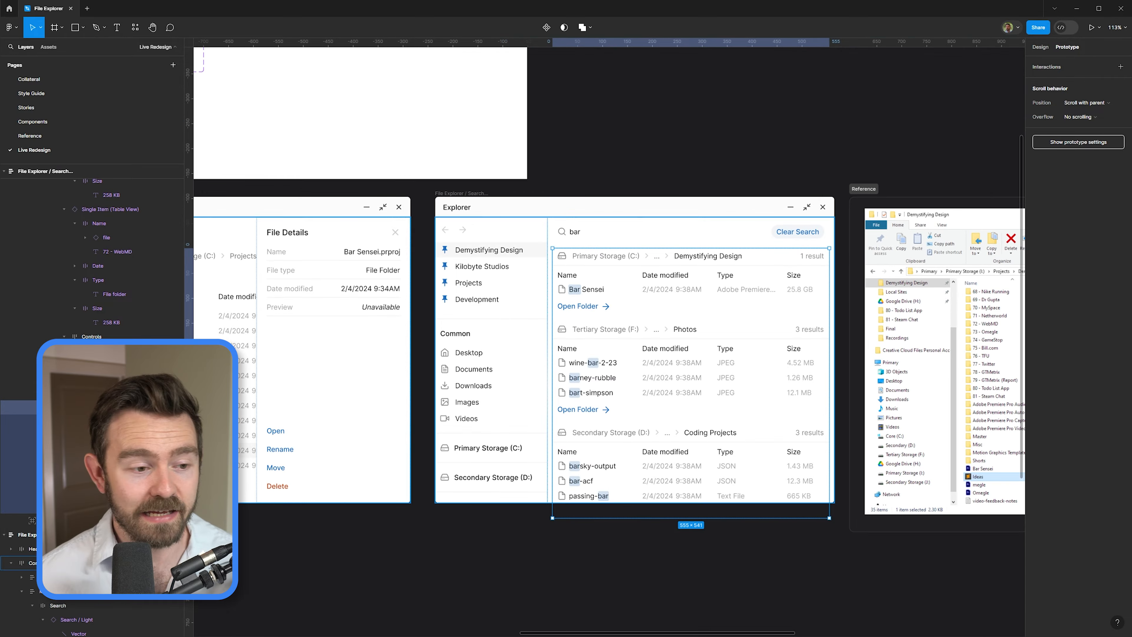
Delete the arrow icons beside the Open Folder links in all three search result sections.
left_click(607, 370)
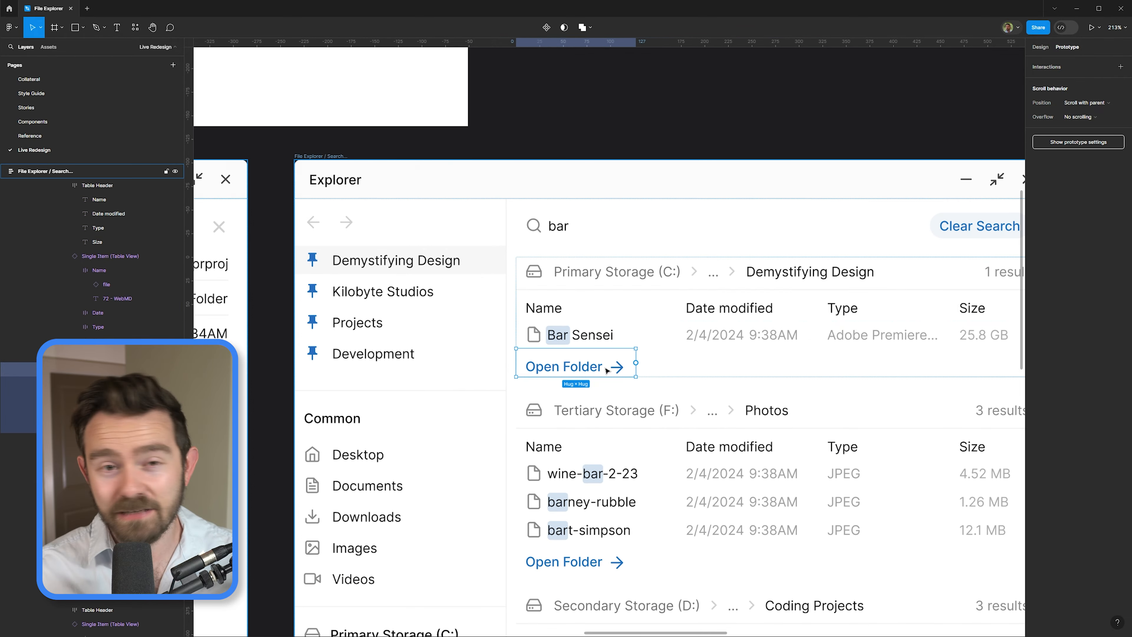
left_click(617, 366)
scroll(617, 368, "up", 5)
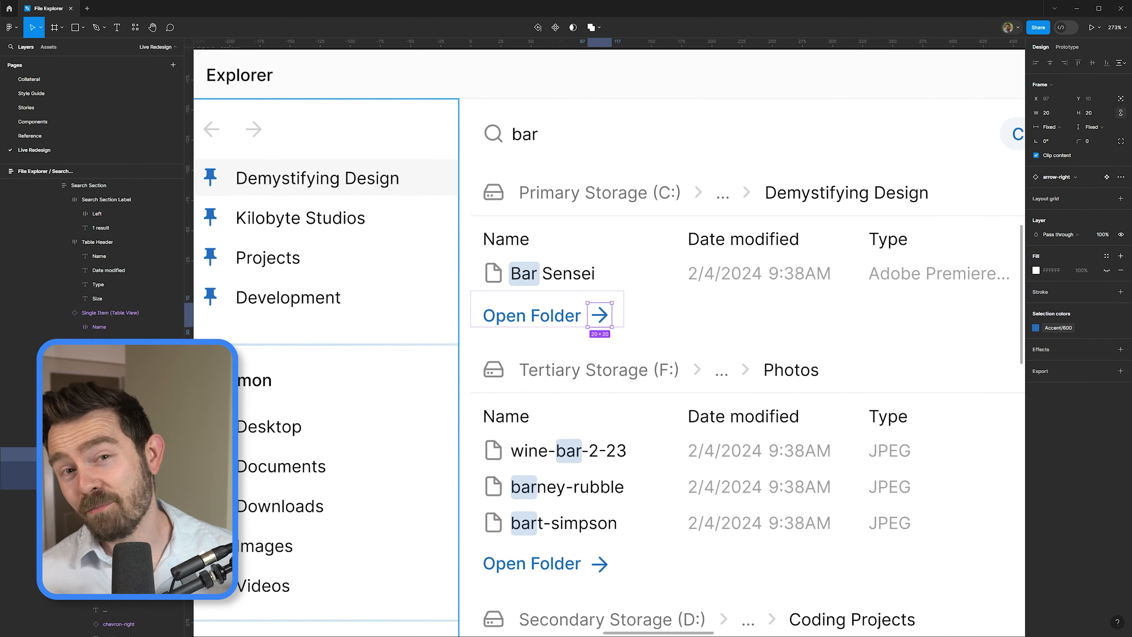
key("Delete")
scroll(599, 402, "down", 4)
double_click(599, 399)
key("Delete")
scroll(615, 401, "down", 1)
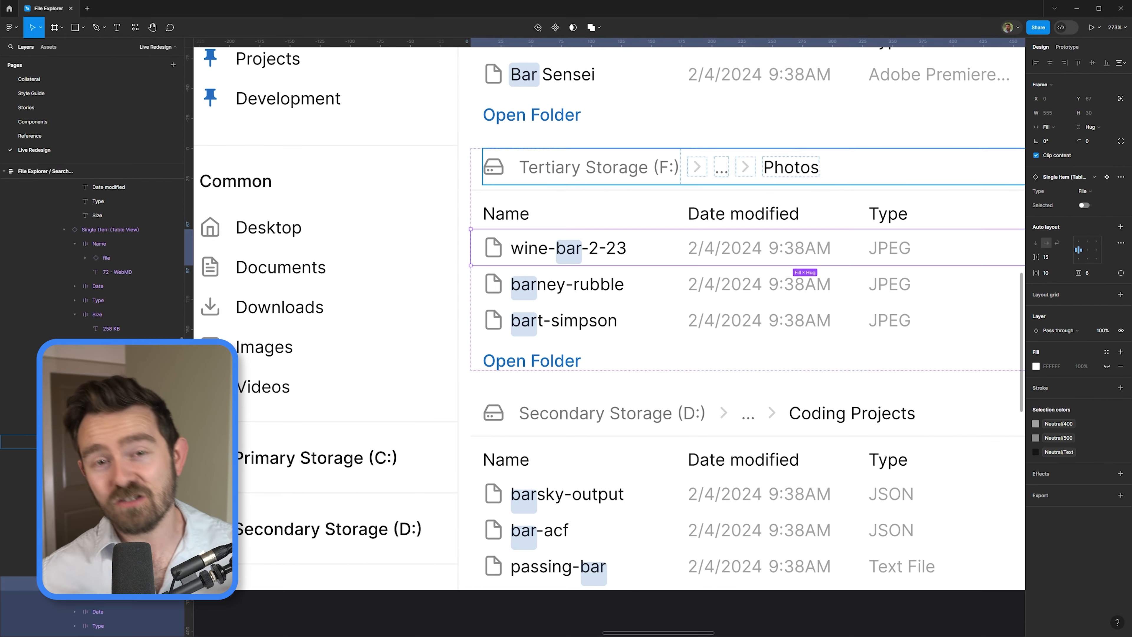
left_click(600, 606)
double_click(599, 606)
key("Delete")
key("shift+1")
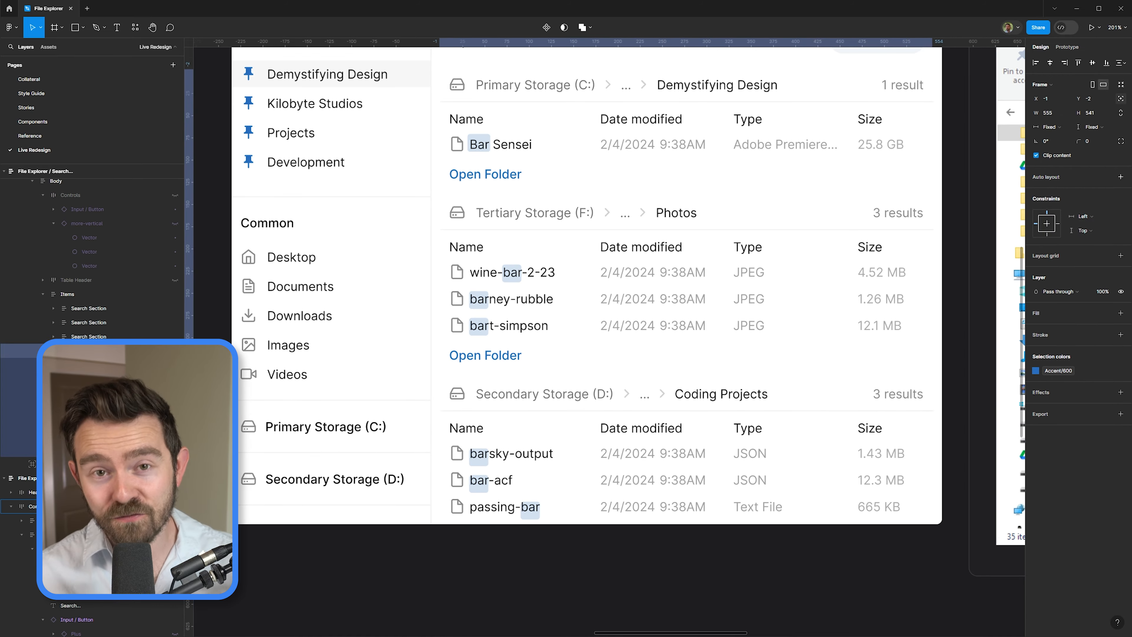
scroll(567, 268, "up", 5)
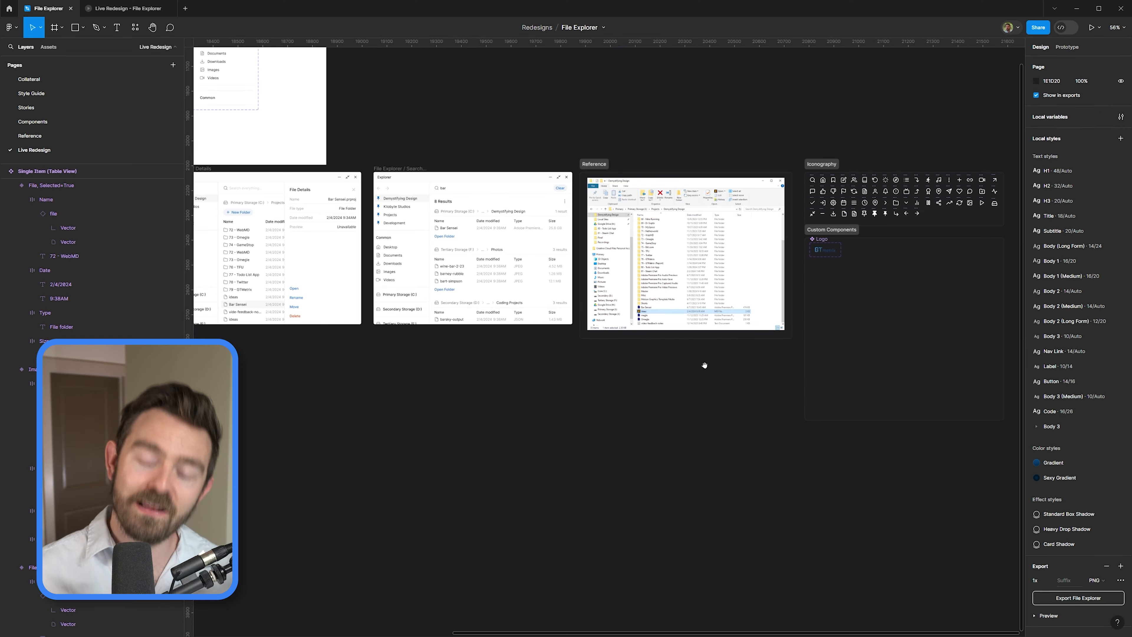
scroll(508, 224, "down", 3)
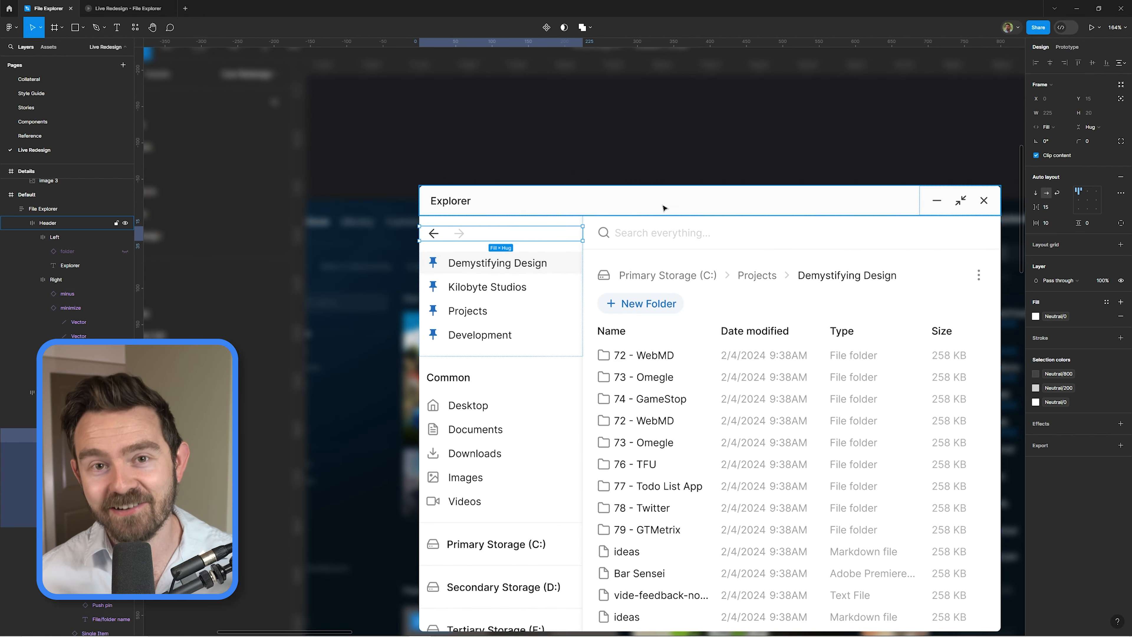
Adjust the auto layout spacing around the back and forward arrow row above the pinned sidebar folders.
left_click(1093, 223)
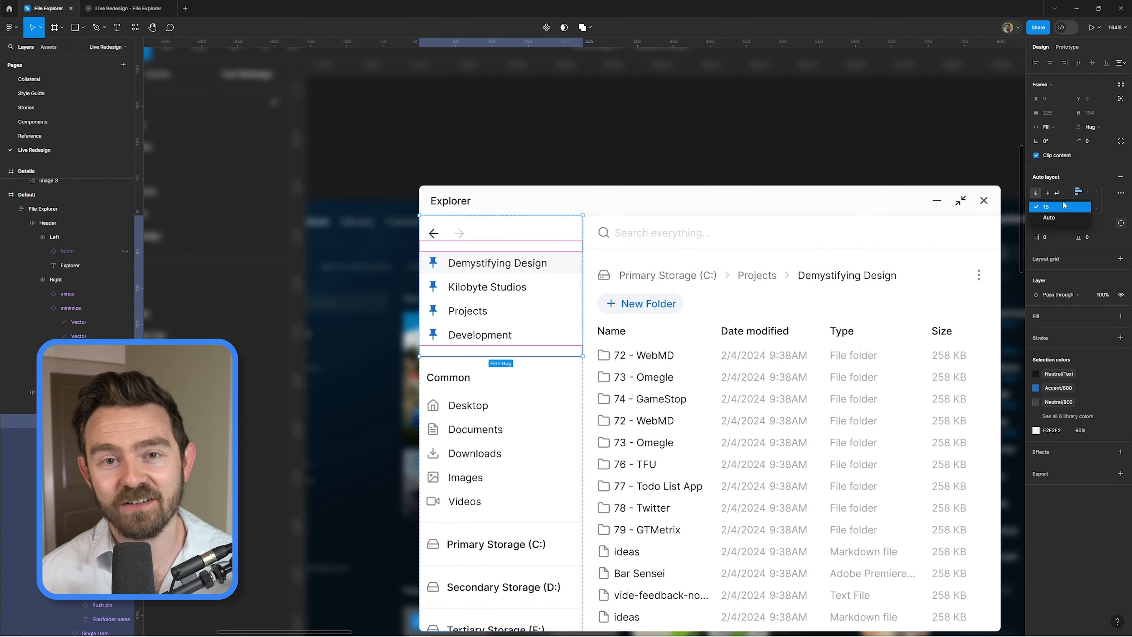
type("1")
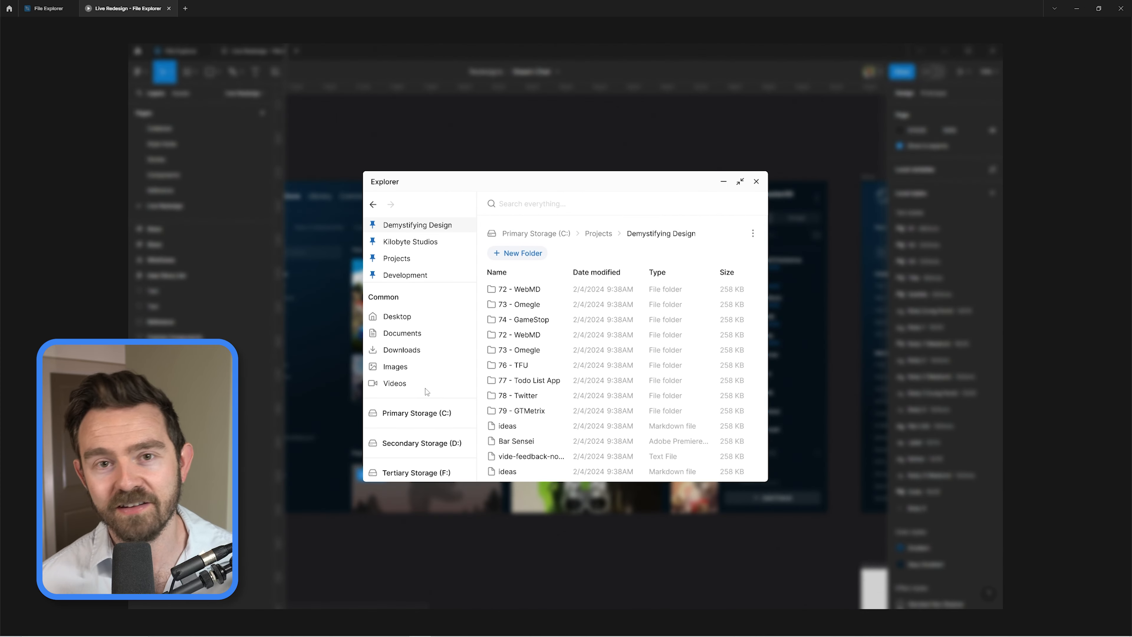
In the Live Redesign prototype, scroll the file table, then open and close the Bar Sensei file details.
left_click(516, 208)
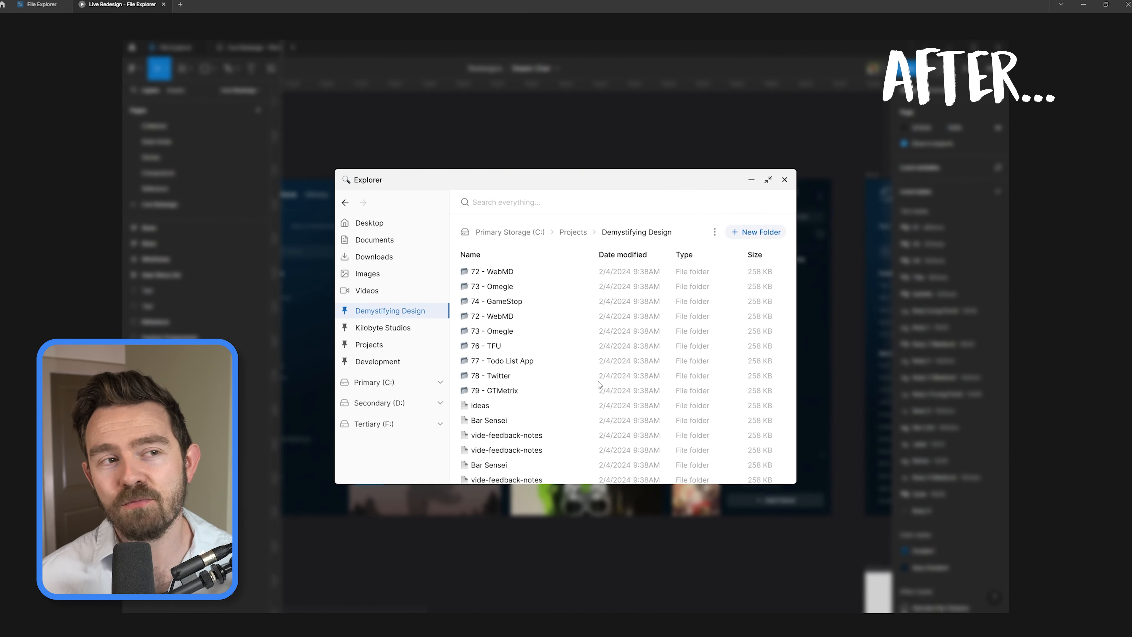
scroll(599, 384, "down", 2)
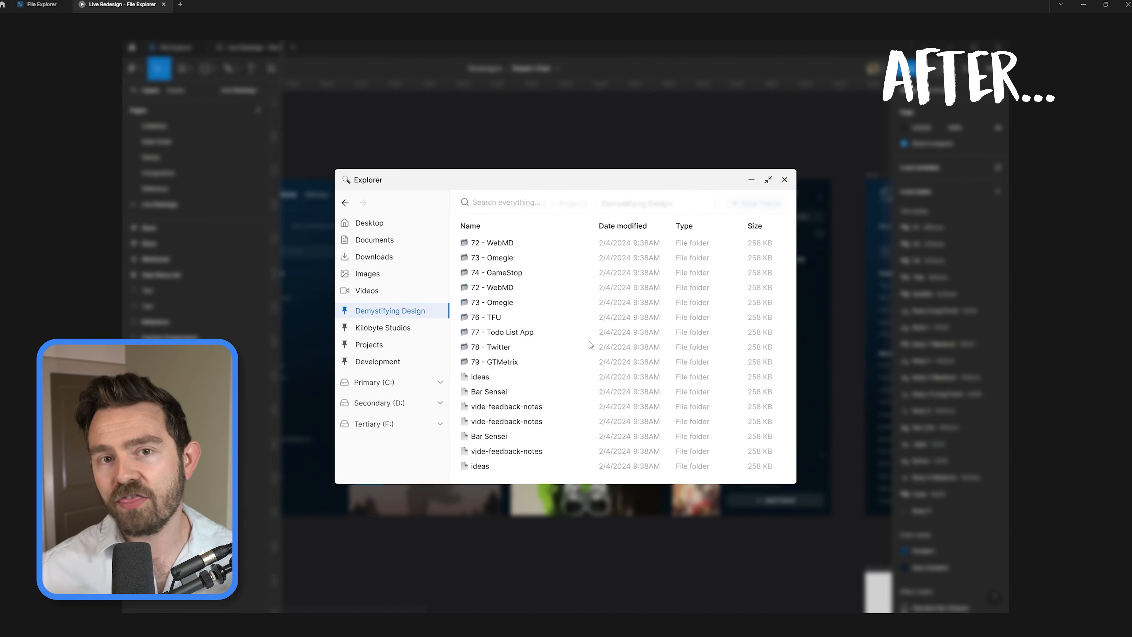
scroll(581, 351, "up", 2)
left_click(493, 422)
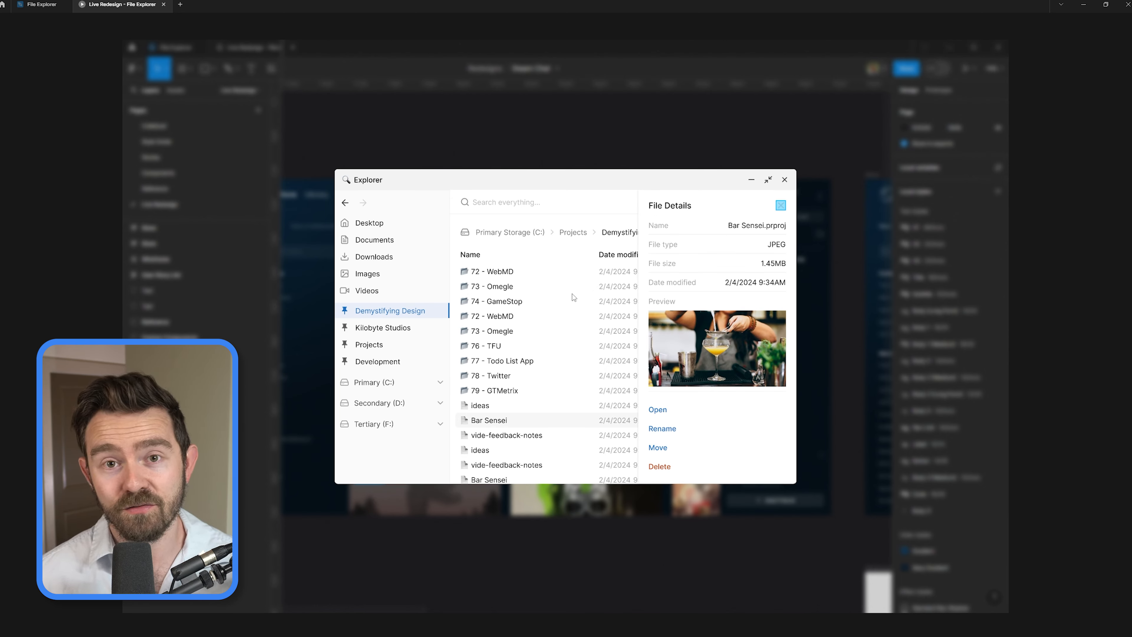
left_click(782, 204)
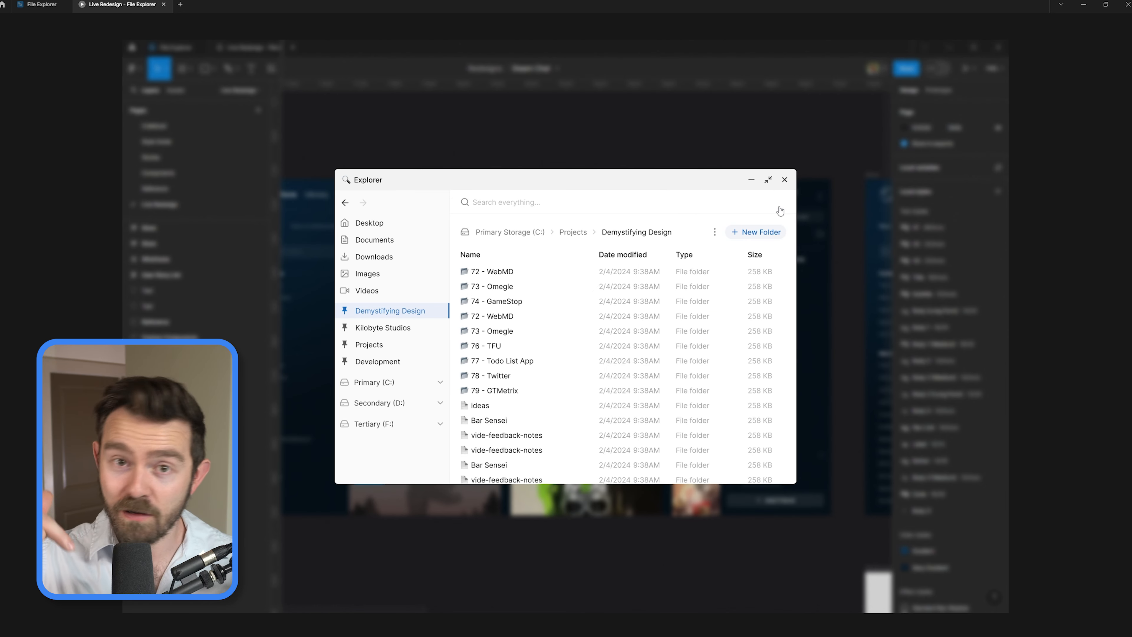
Search the prototype for "bar" and clear the search.
left_click(503, 205)
type("bar")
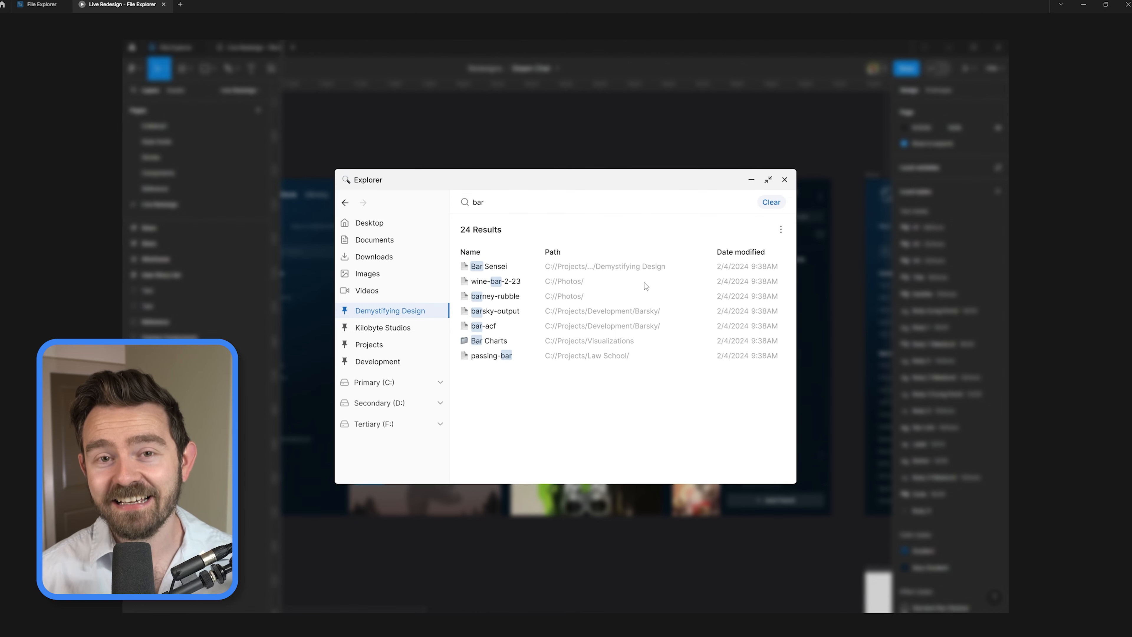
left_click(771, 203)
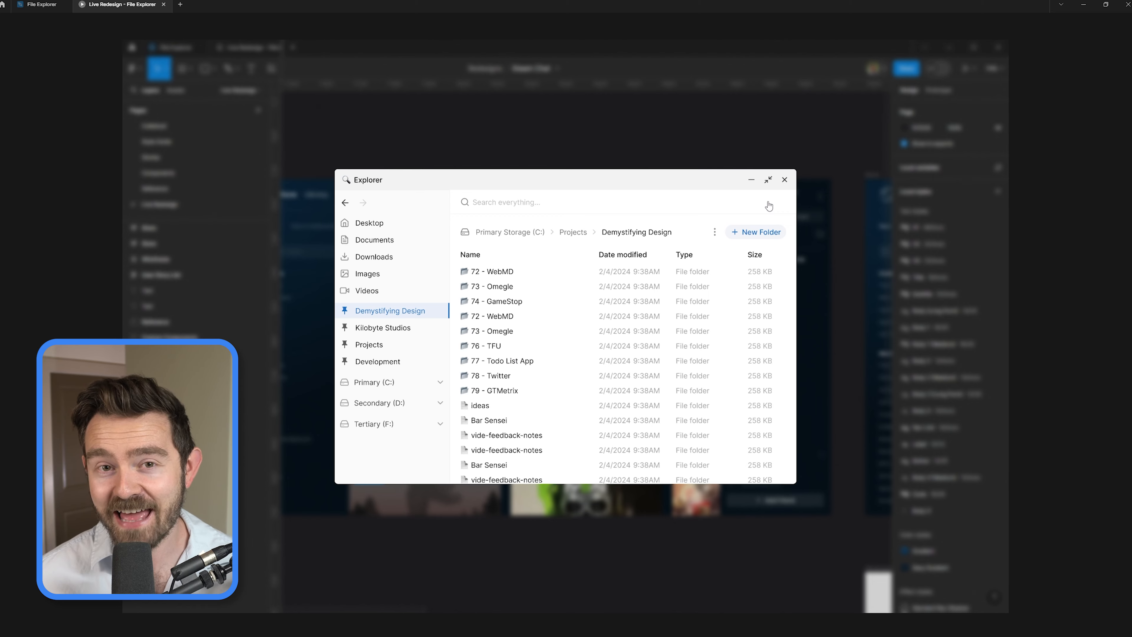
left_click(769, 205)
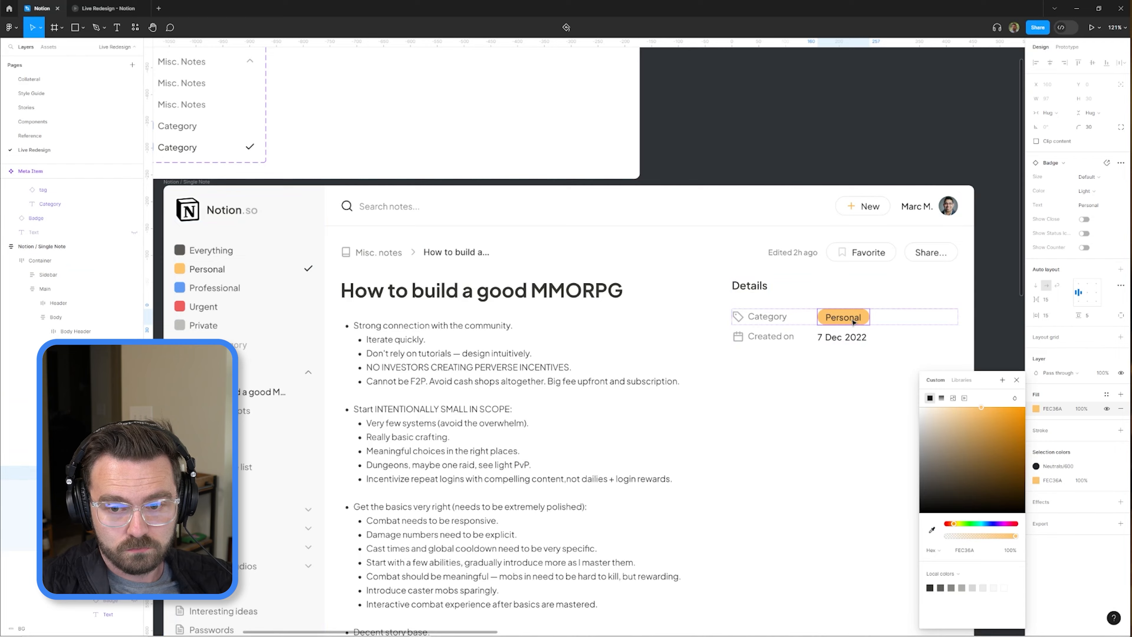
scroll(764, 317, "up", 5)
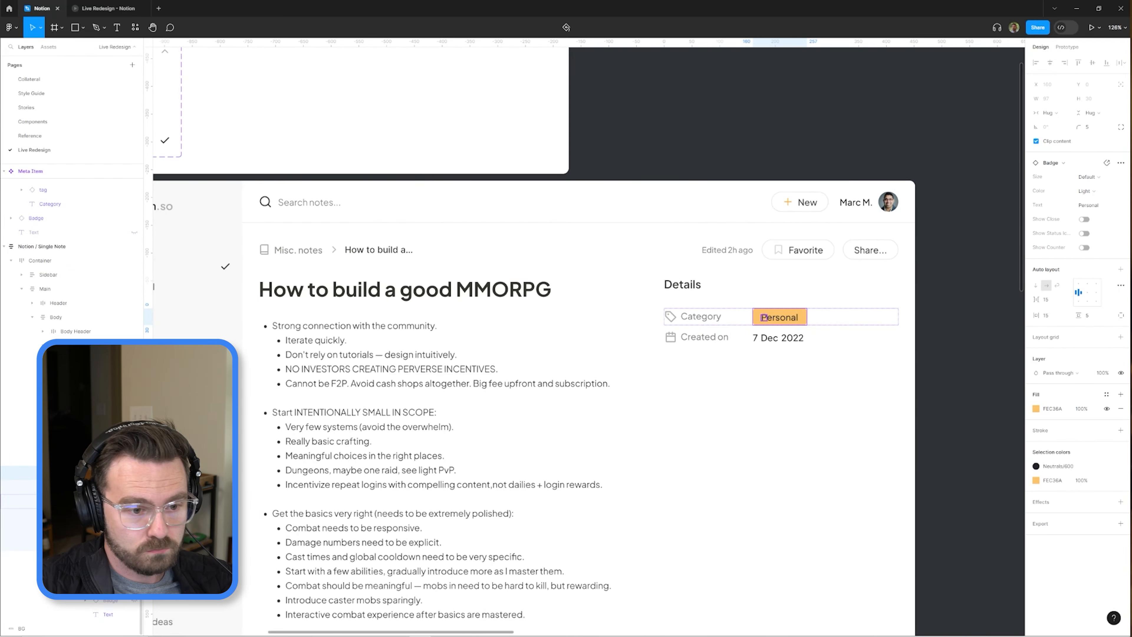
scroll(589, 334, "down", 5)
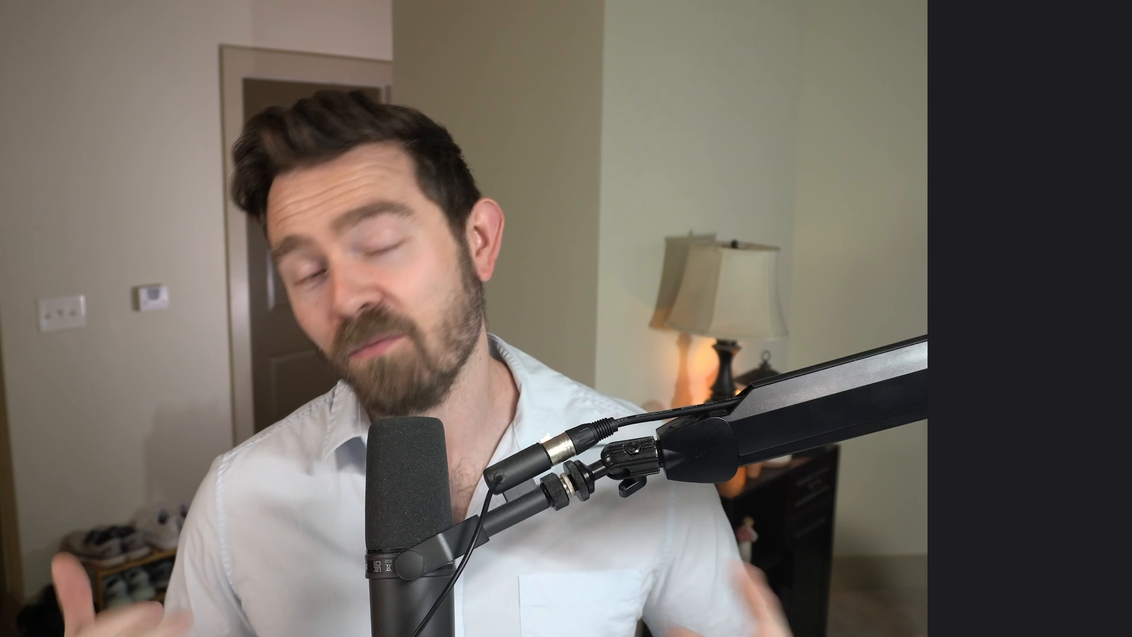